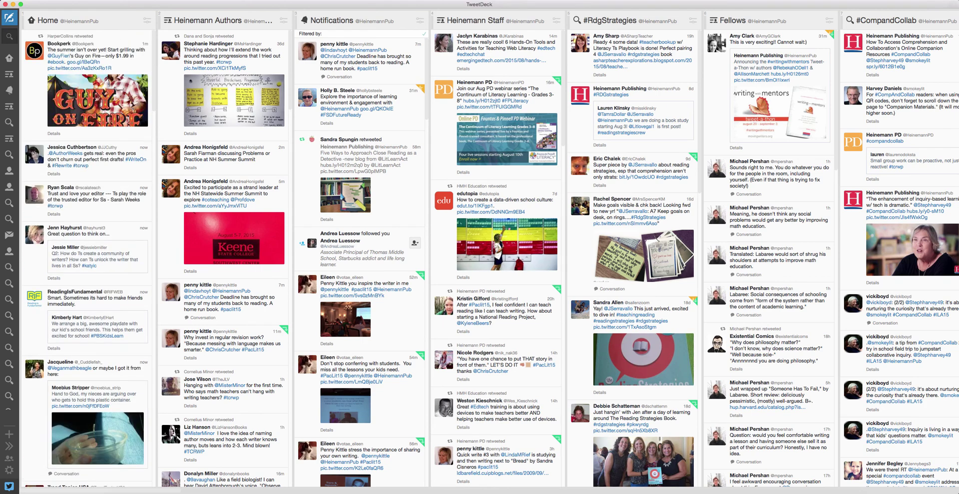
Step: Launch Audio MIDI Setup through a Spotlight search for 'audio' and reposition its Audio Devices window
key("super+space")
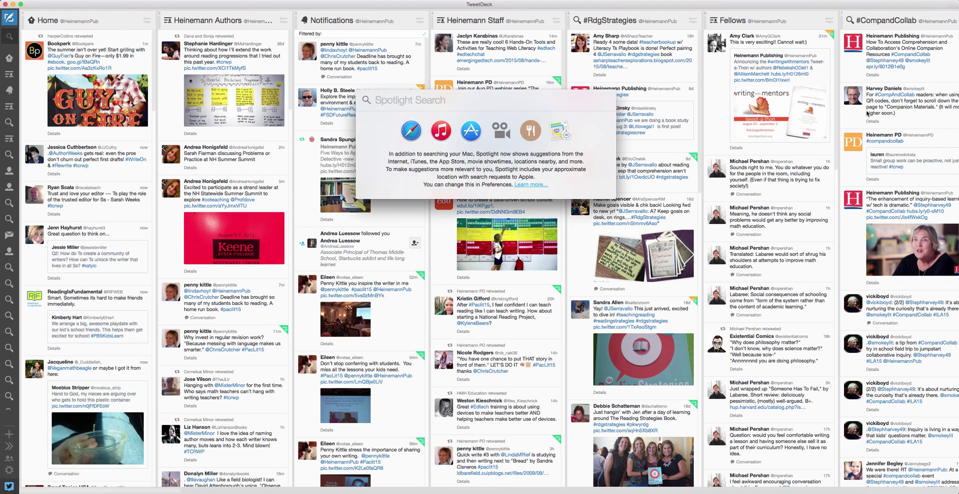
type("audio")
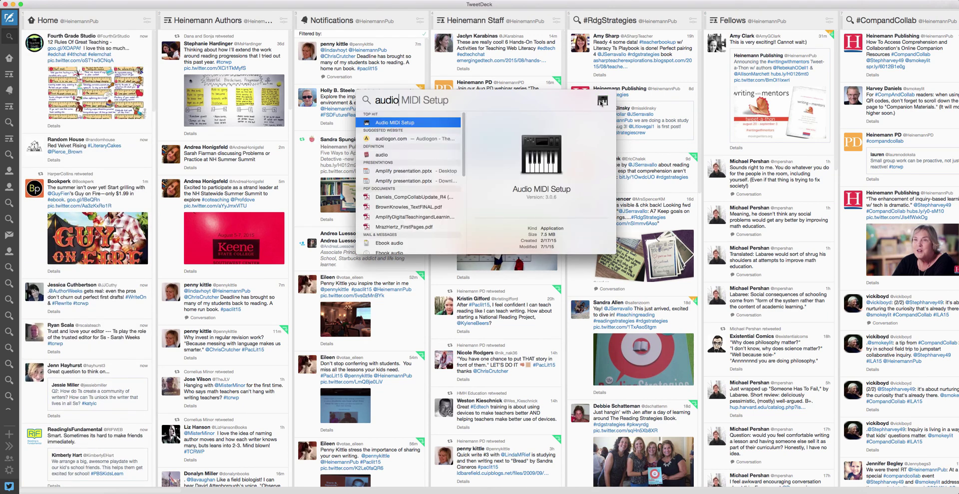
key("Return")
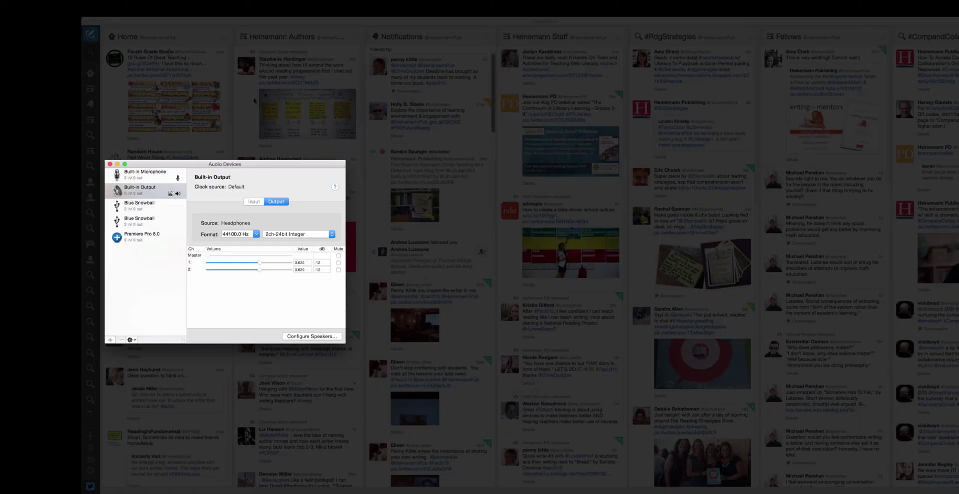
left_click_drag(198, 164, 217, 162)
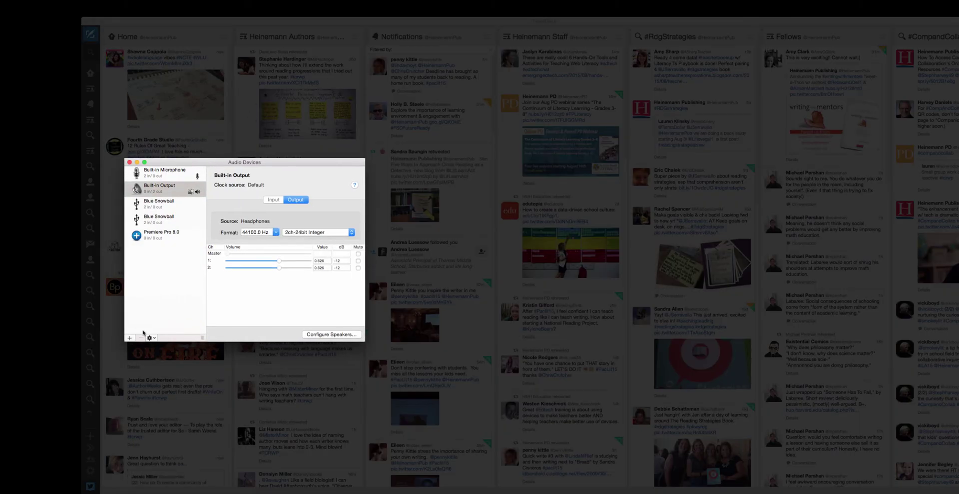
left_click(153, 338)
Step: Create an Aggregate Device that uses both Blue Snowball mics and the Built-in Output
left_click(129, 337)
left_click(130, 338)
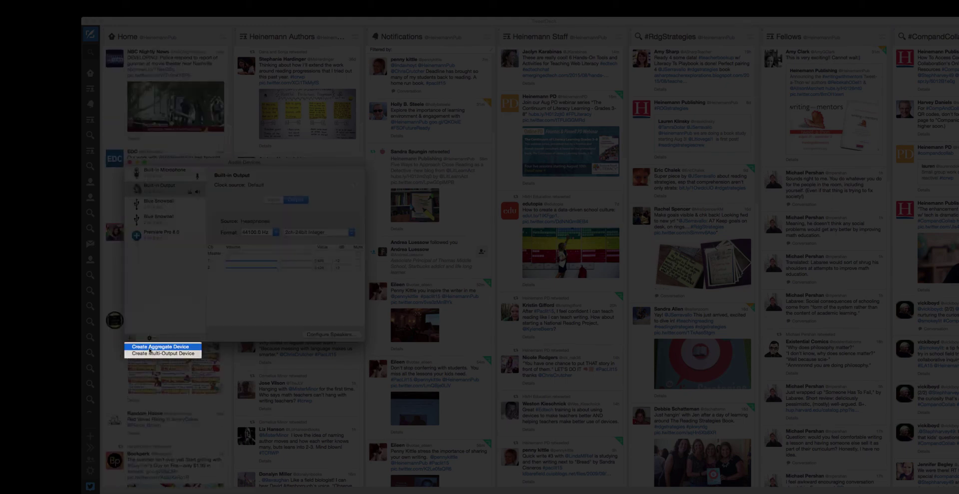
left_click(150, 346)
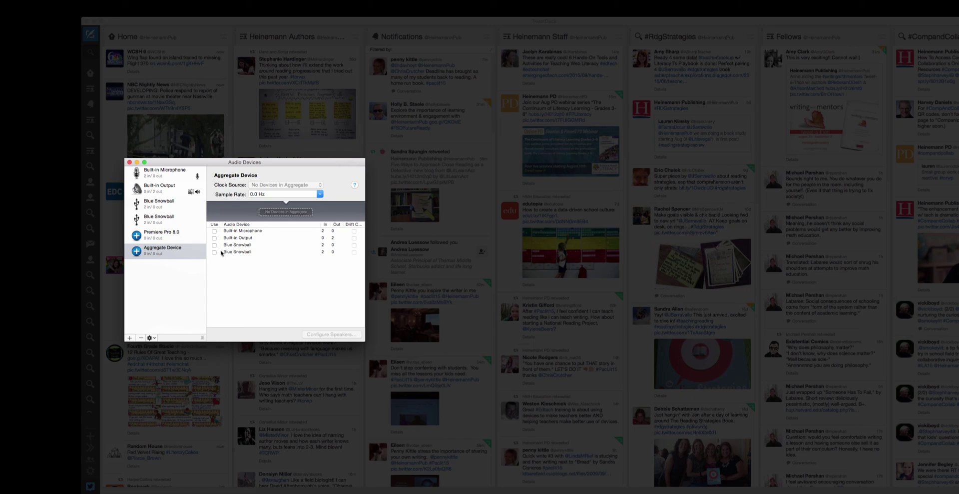
left_click(214, 251)
left_click(214, 262)
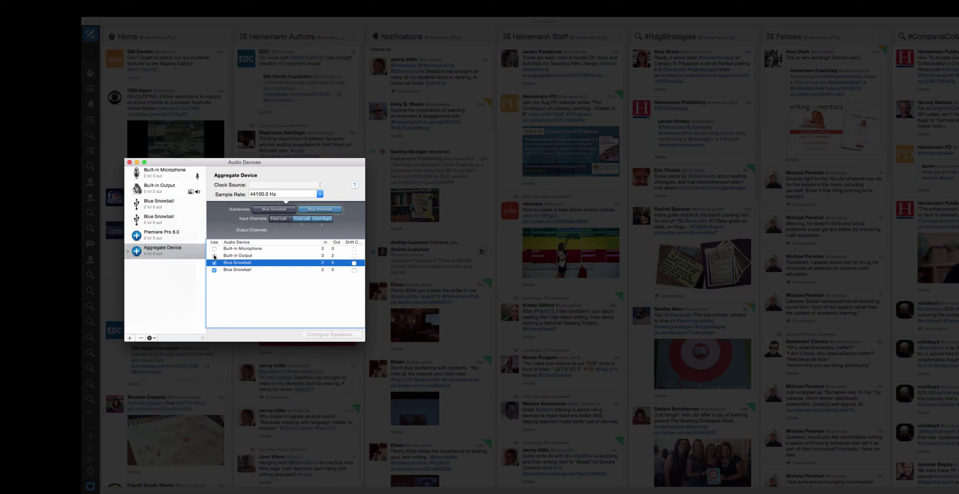
left_click(215, 256)
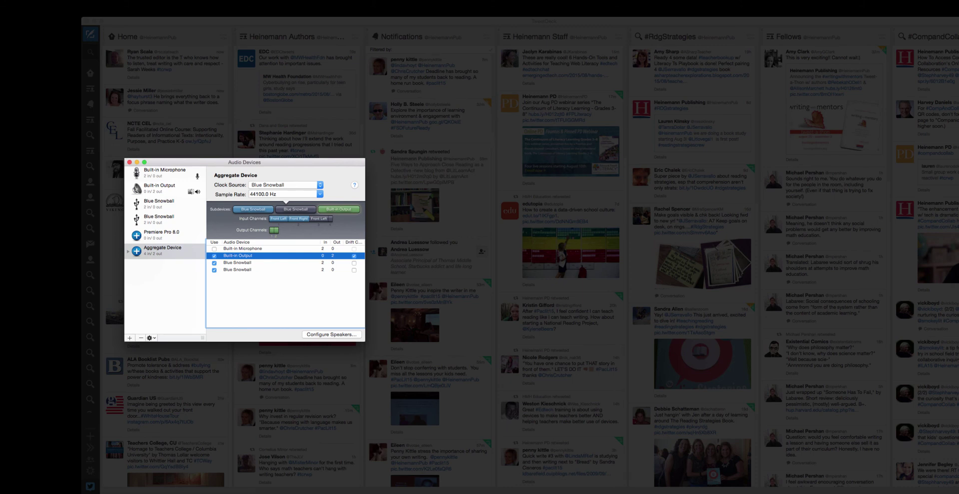
Step: Quit Audio MIDI Setup and search Spotlight for 'garage' to find GarageBand
left_click(125, 10)
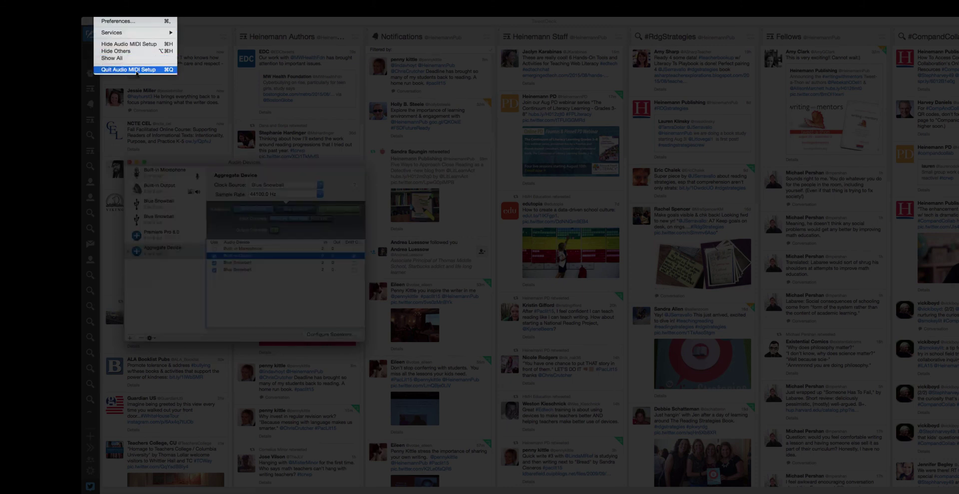
left_click(137, 72)
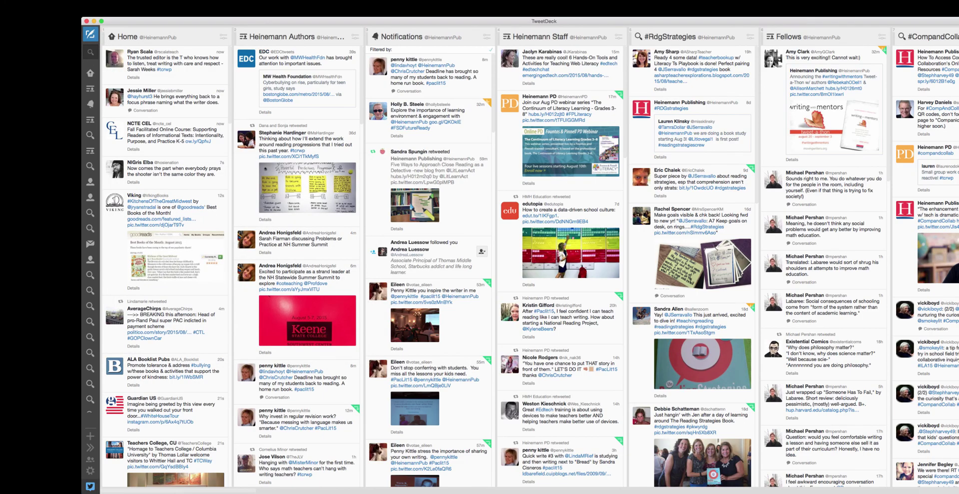
key("super+space")
type("garage")
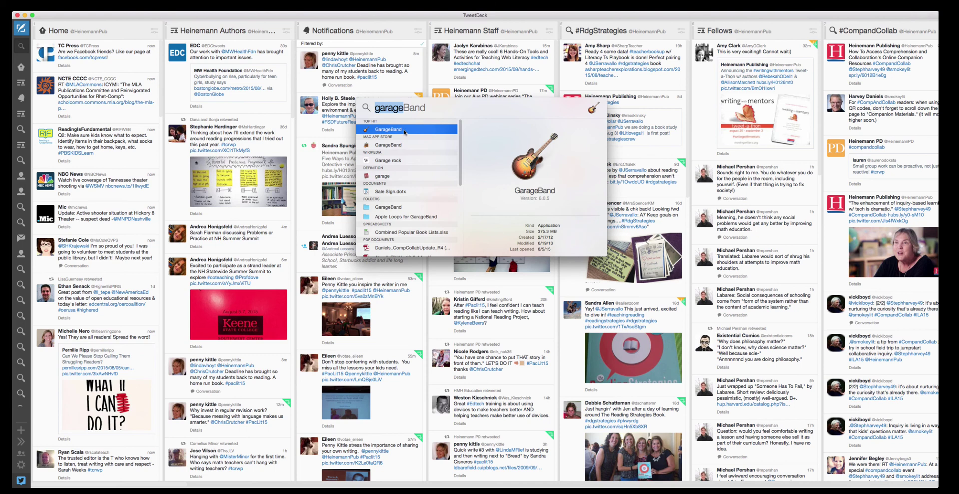
Step: Launch GarageBand and create a Podcast project named 'Test Podcast' saved on the Desktop
left_click(404, 131)
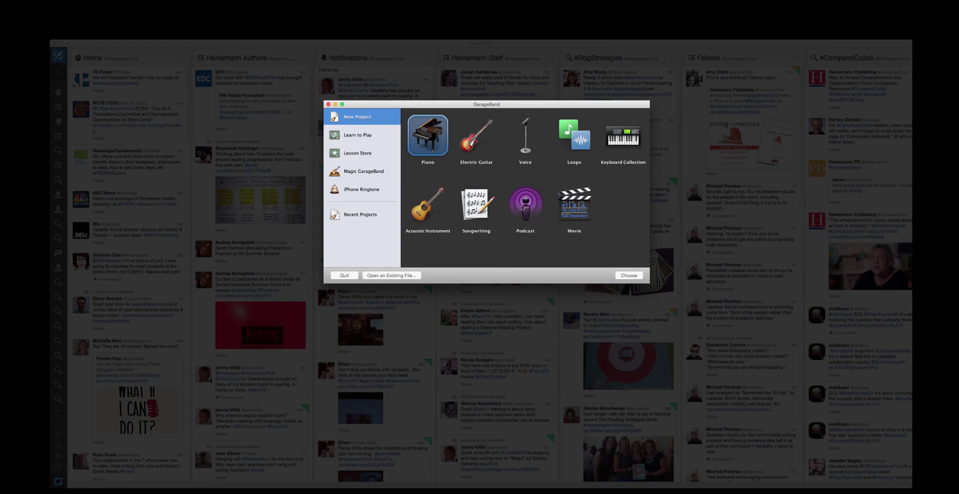
left_click(525, 206)
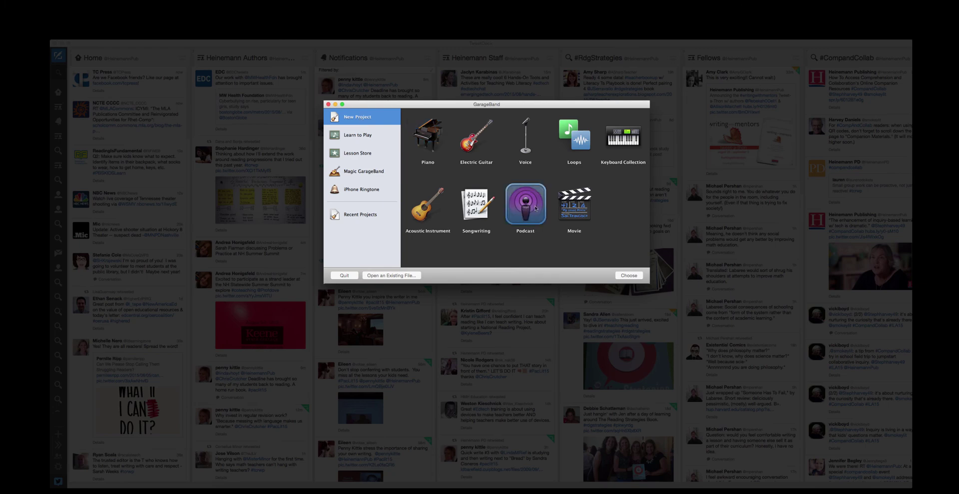
left_click(631, 275)
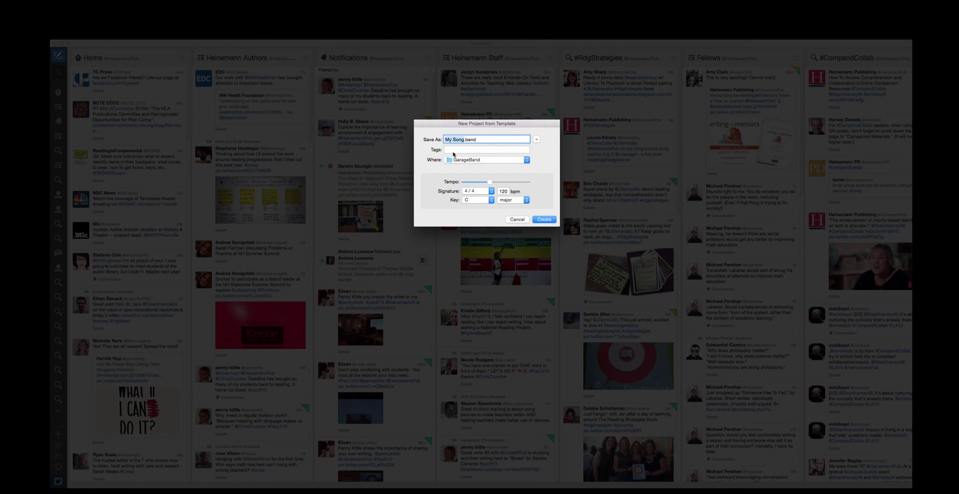
type("Test Podcast")
left_click(484, 159)
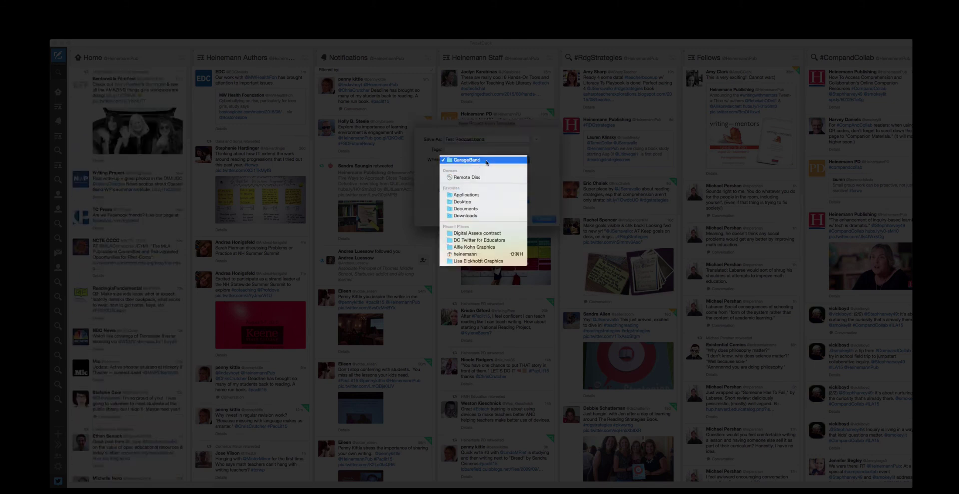
left_click(480, 201)
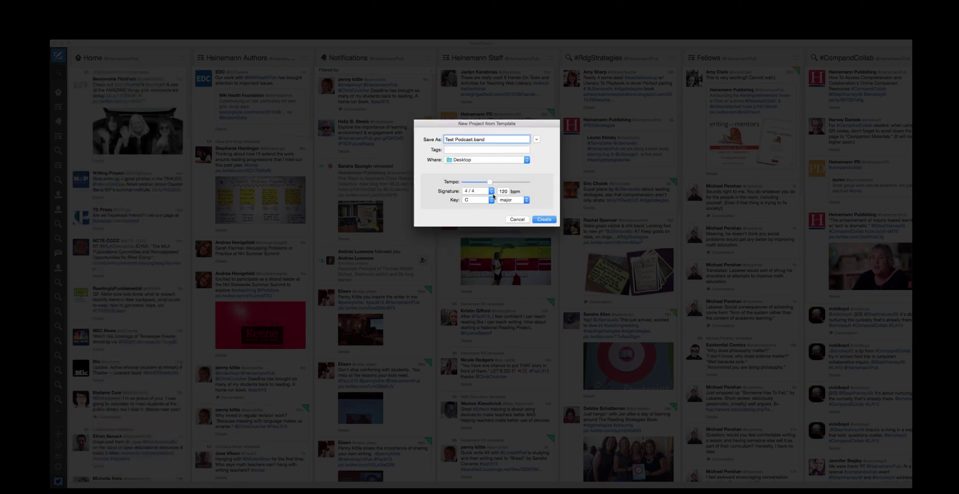
left_click(551, 221)
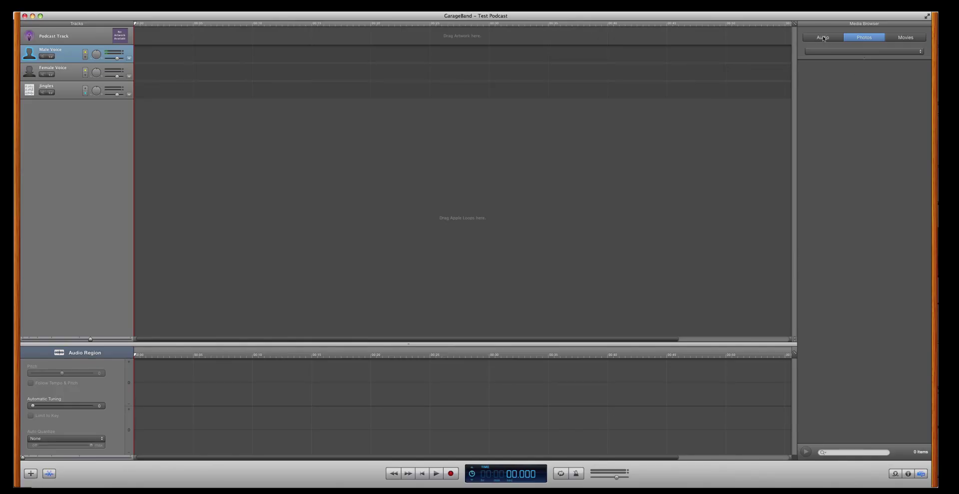
Step: Show Audio sources in the Media Browser, then bring up the GarageBand menu
left_click(823, 38)
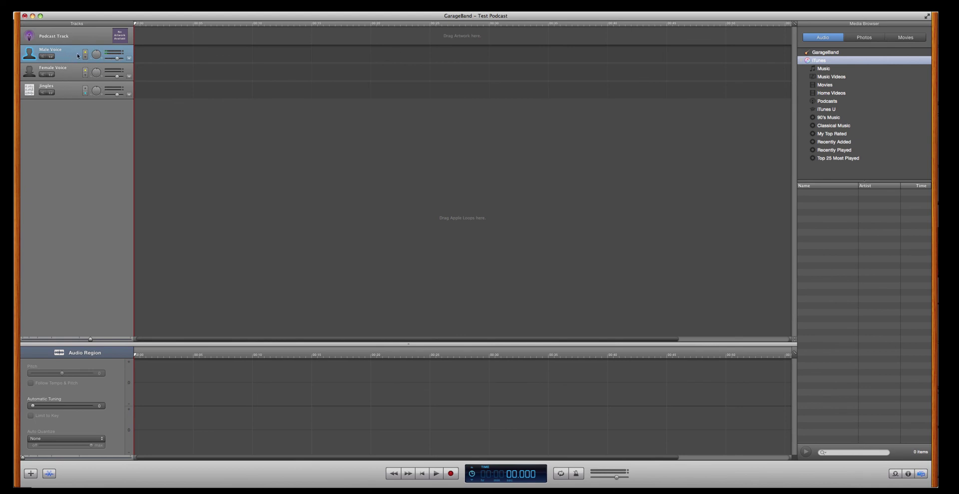
left_click(105, 5)
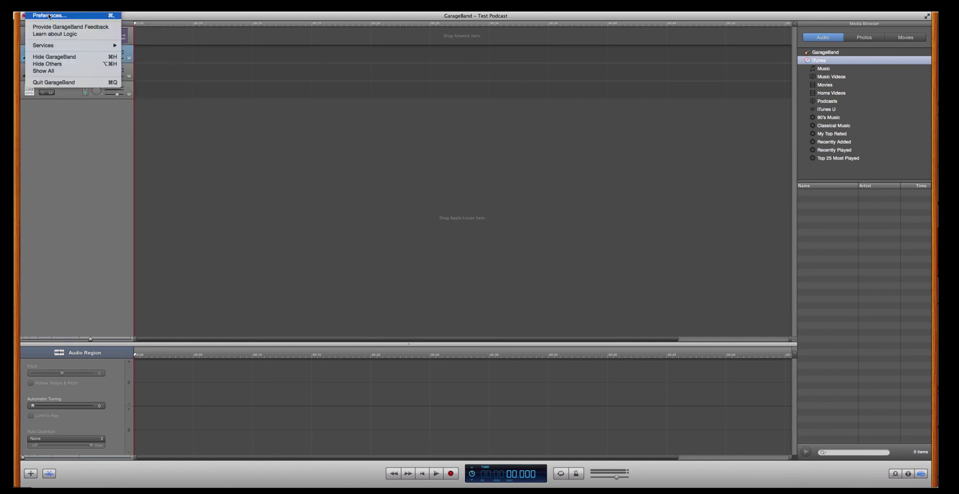
Step: In Audio/MIDI preferences, set Audio Input to Aggregate Device and accept the driver change
left_click(48, 15)
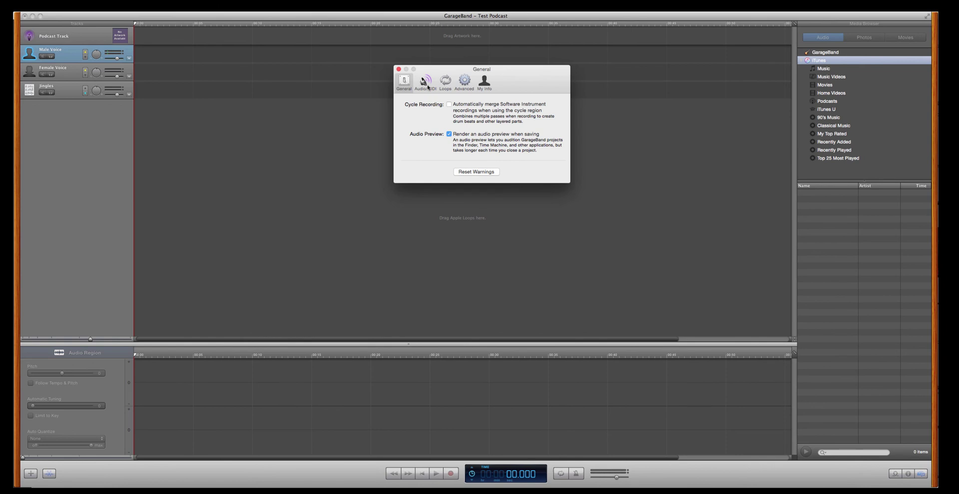
left_click(424, 82)
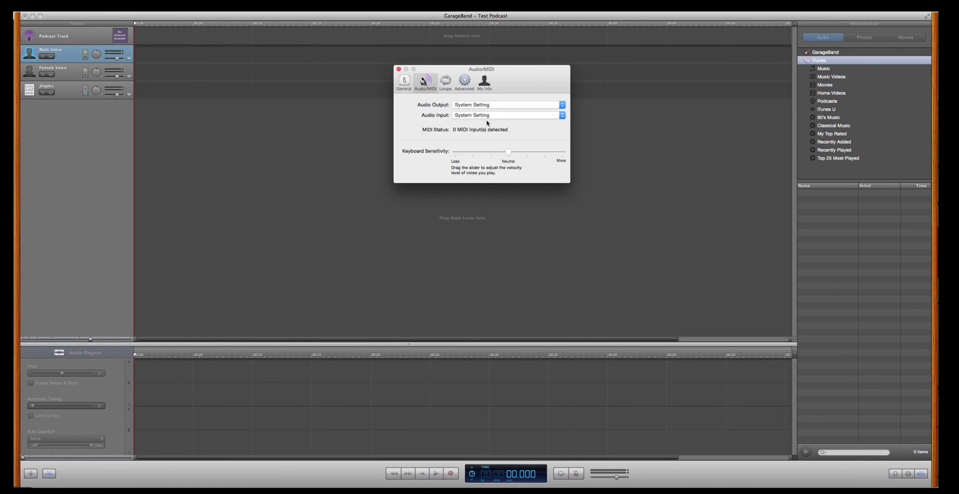
left_click(467, 116)
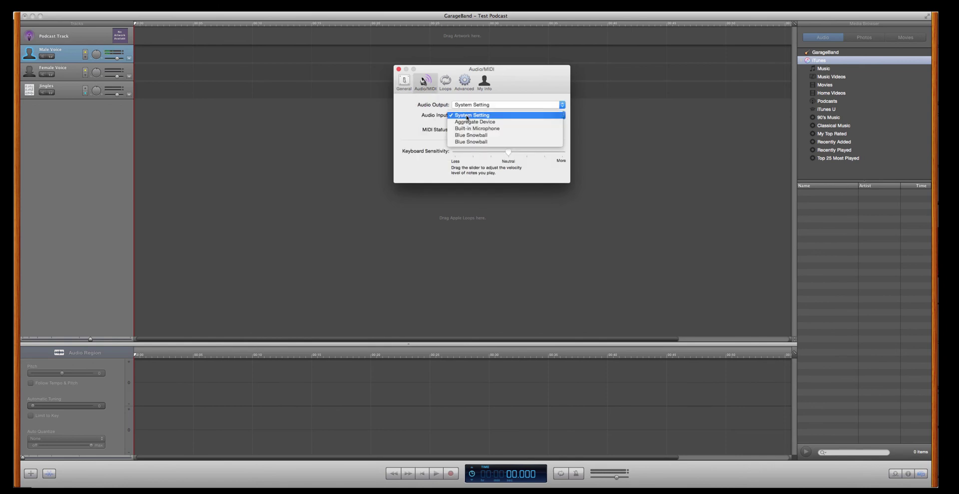
left_click(501, 123)
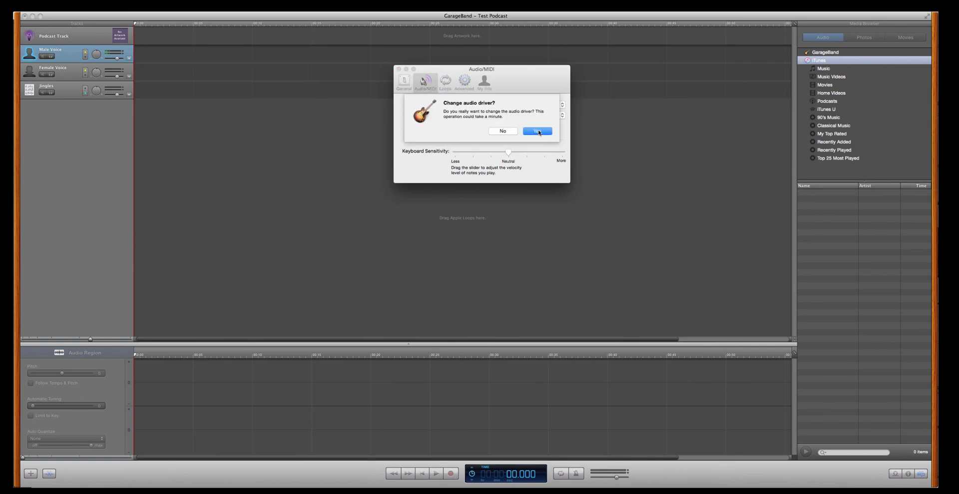
left_click(537, 131)
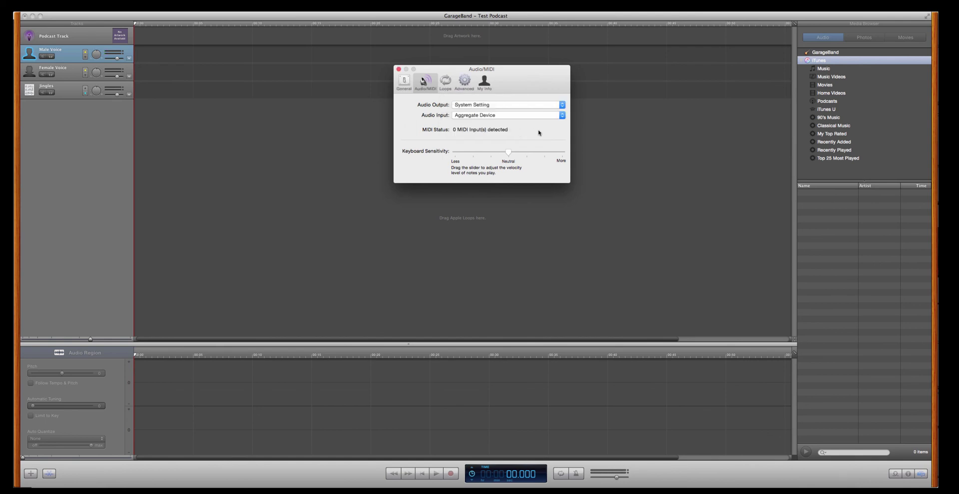
left_click(398, 69)
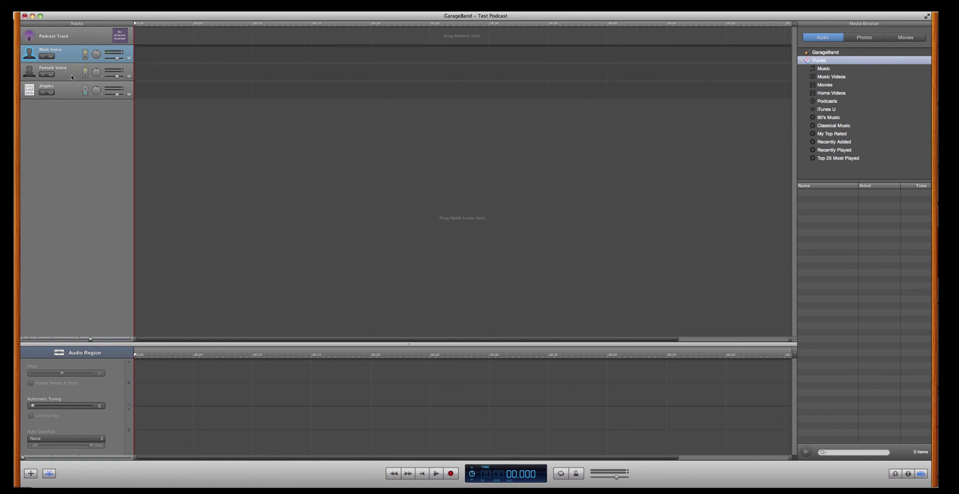
Step: Delete the Male Voice, Female Voice and Jingles tracks, keeping only the Podcast Track
right_click(95, 52)
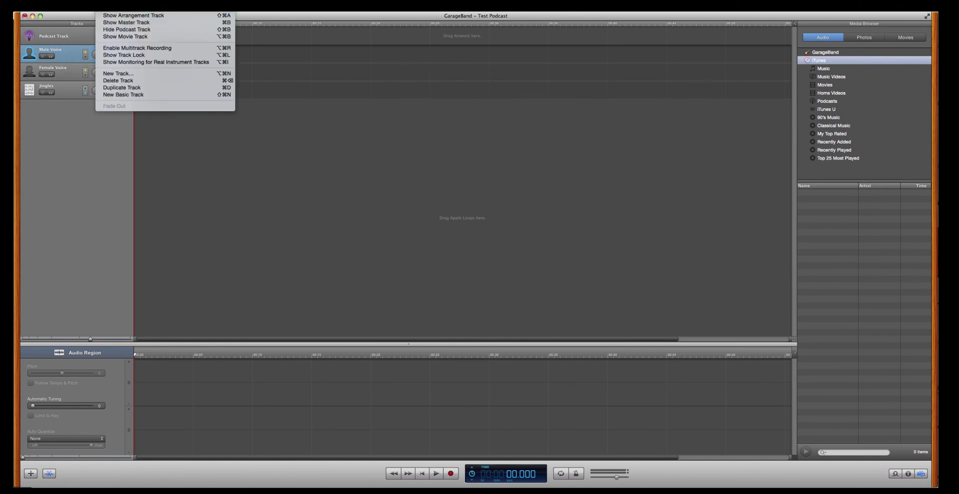
left_click(118, 81)
left_click(106, 6)
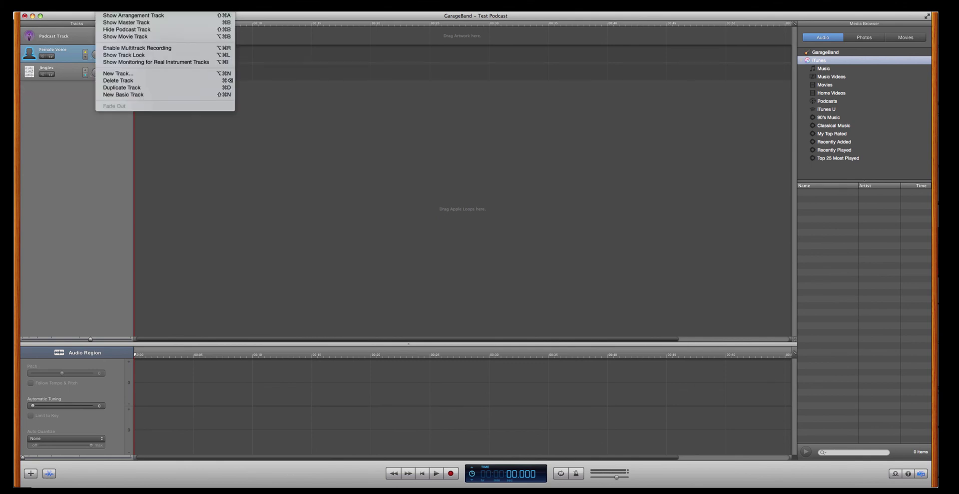
left_click(133, 80)
left_click(106, 6)
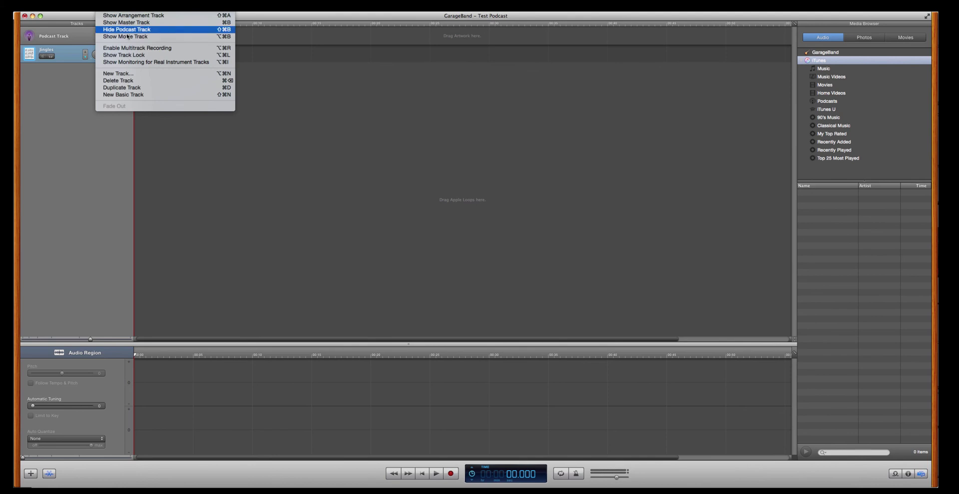
left_click(134, 81)
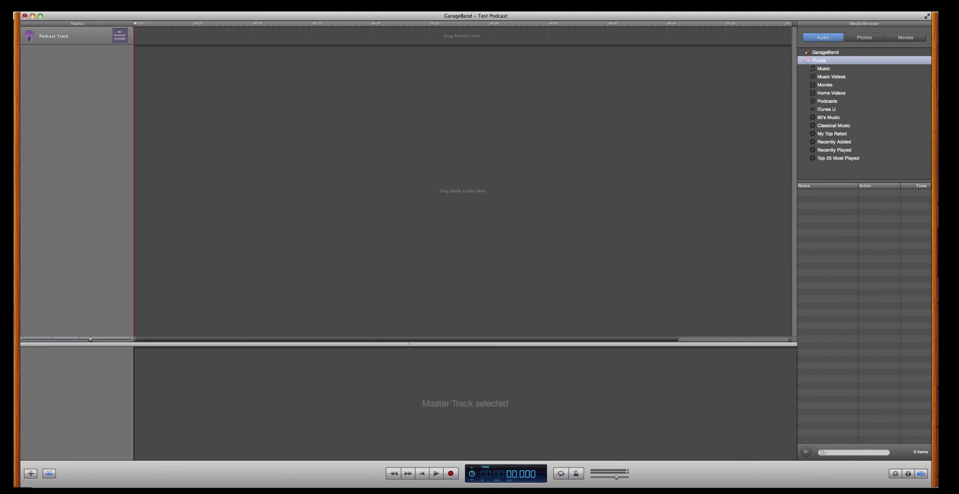
left_click(86, 6)
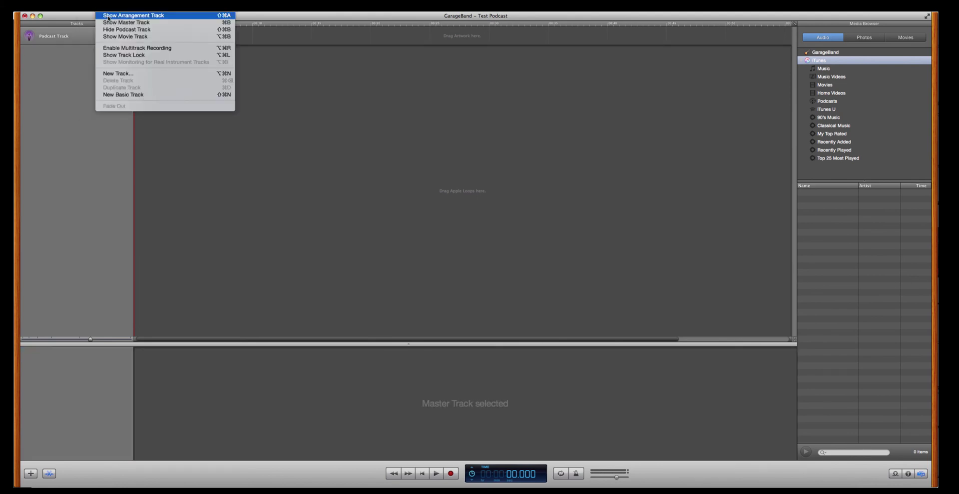
Step: Add a Real Instrument track with Stereo 1/2 input and monitoring turned on
left_click(119, 74)
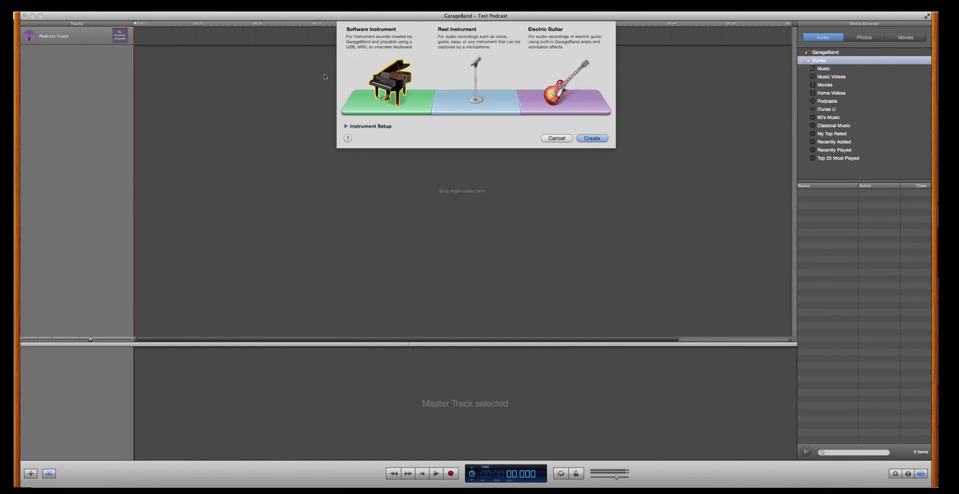
left_click(358, 128)
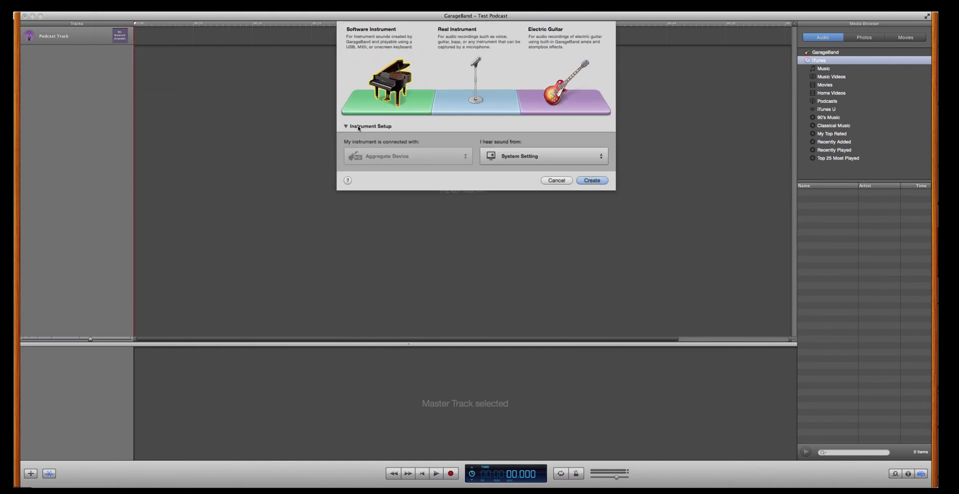
left_click(477, 62)
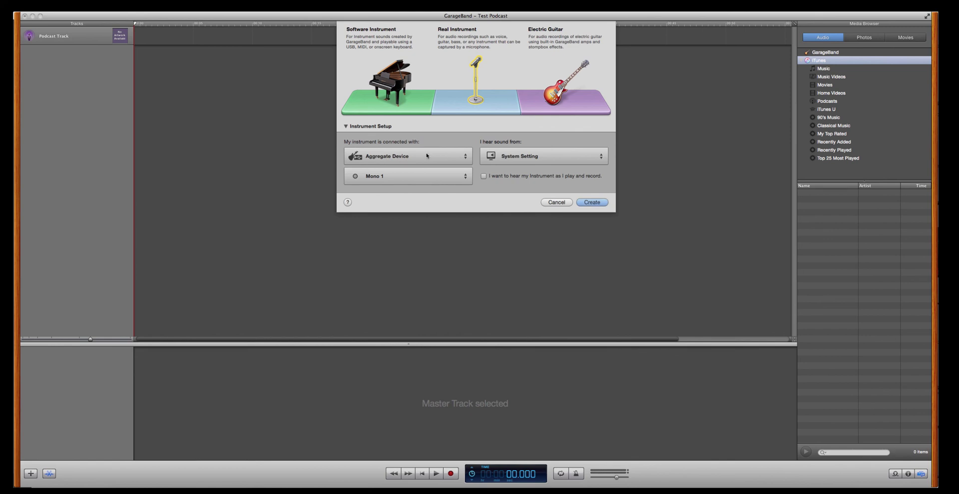
left_click(410, 175)
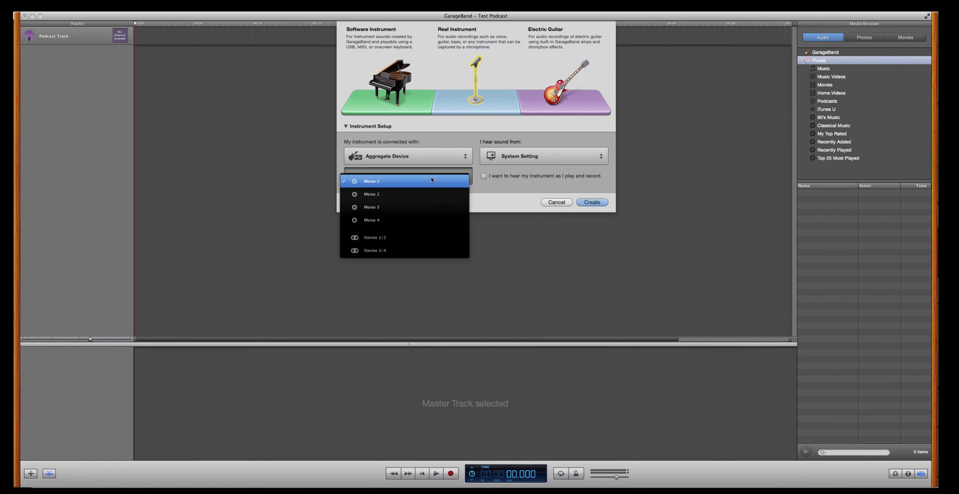
left_click(407, 241)
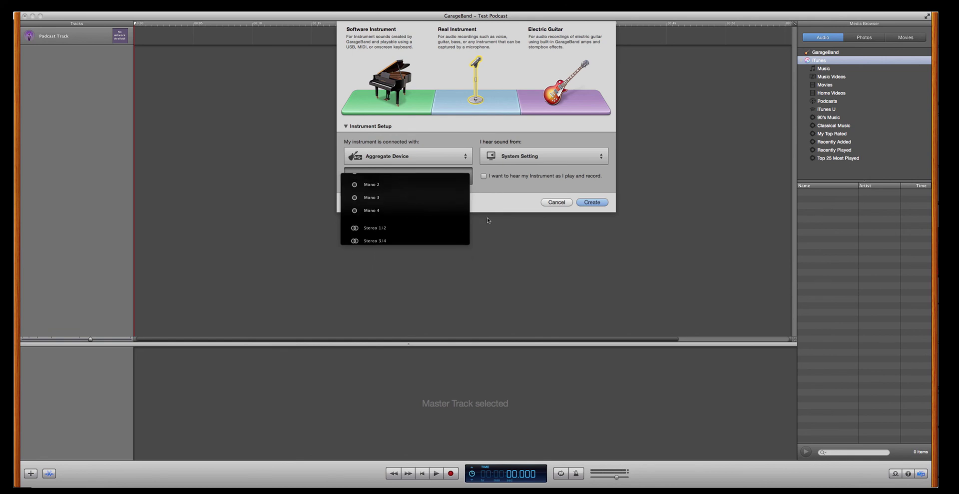
left_click(484, 176)
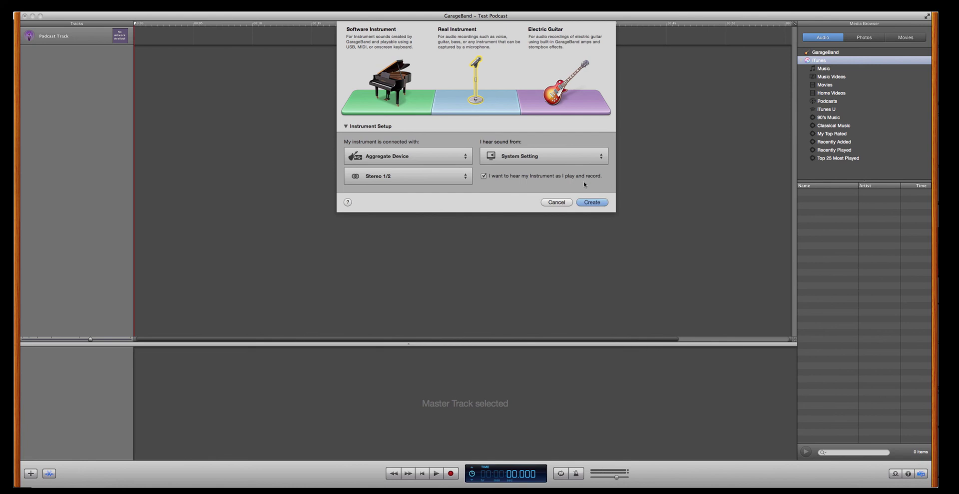
left_click(590, 203)
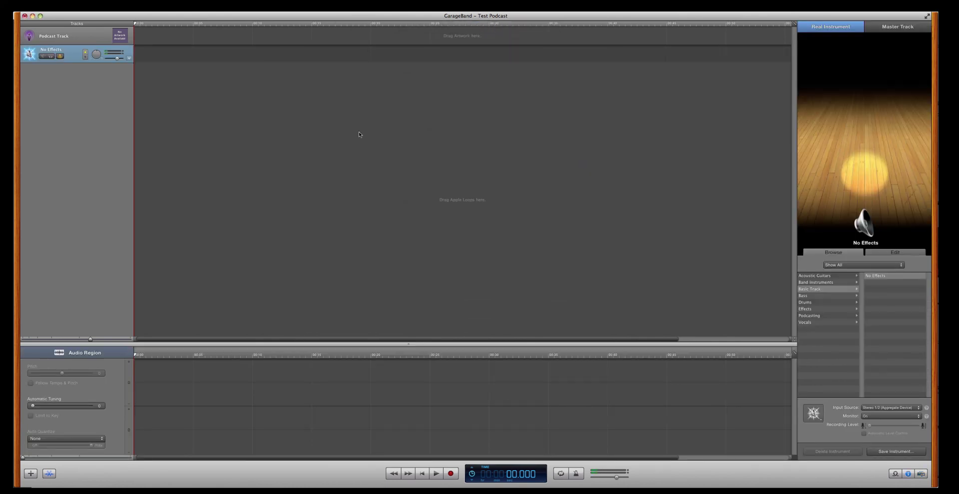
Step: Add a second Real Instrument track taking its input from Mono 3
left_click(105, 6)
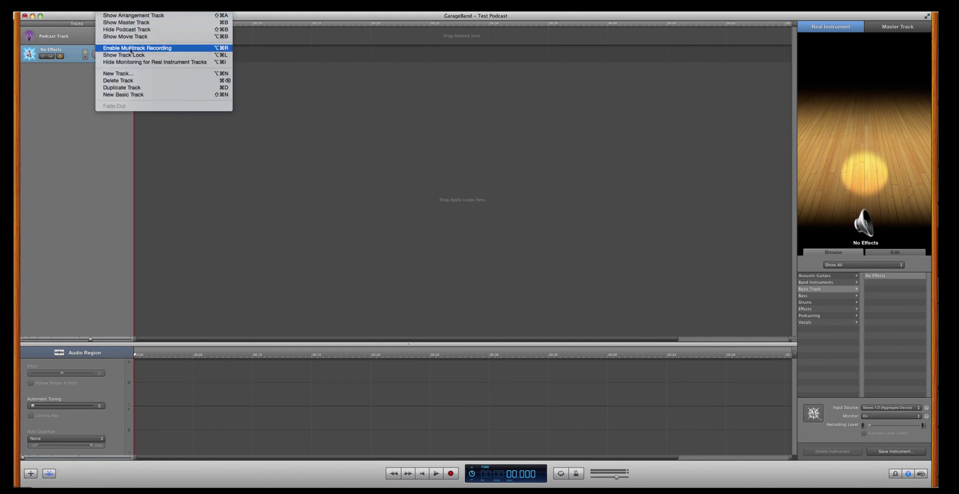
left_click(140, 75)
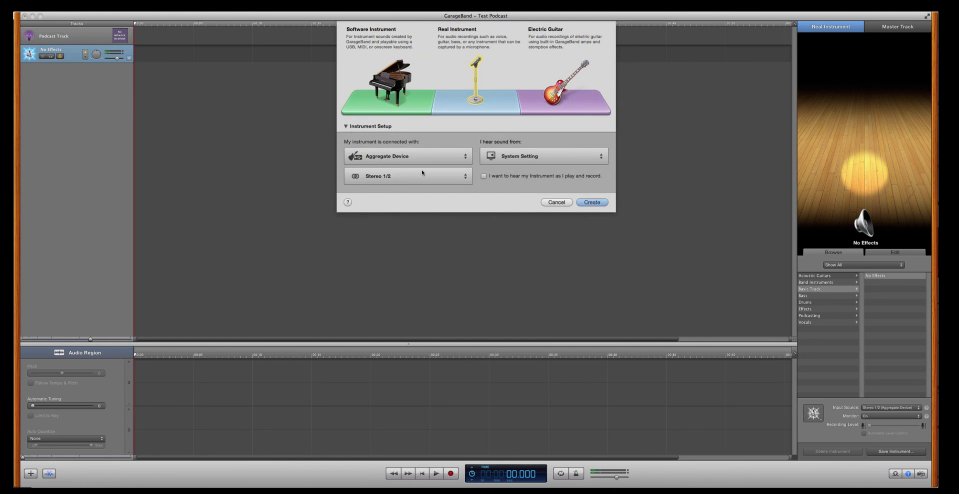
left_click(427, 178)
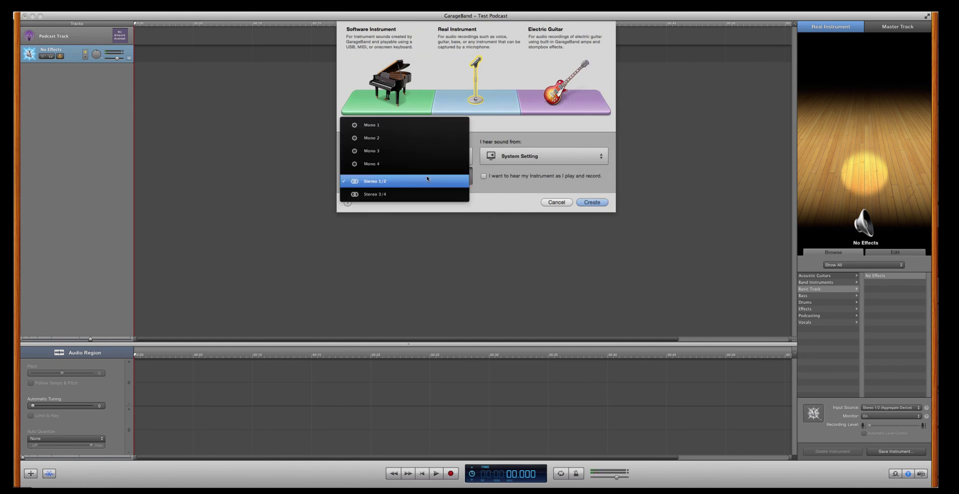
left_click(400, 151)
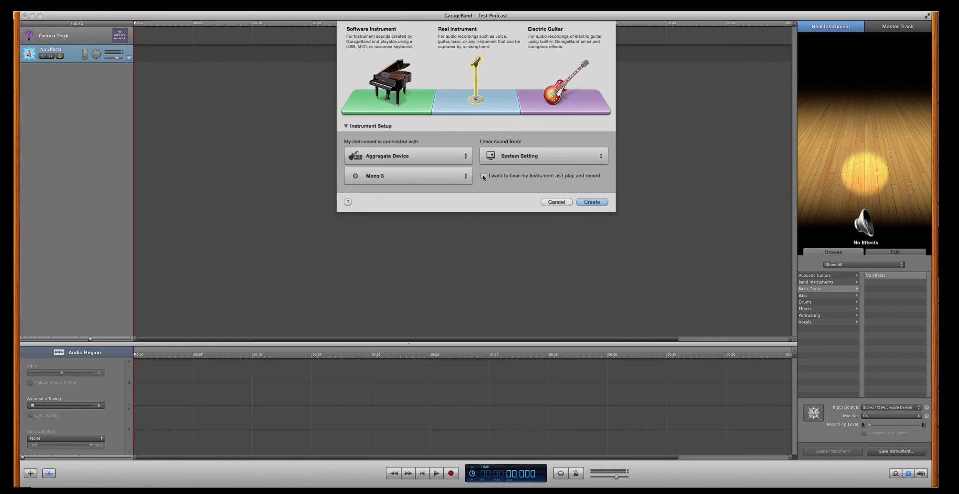
left_click(594, 203)
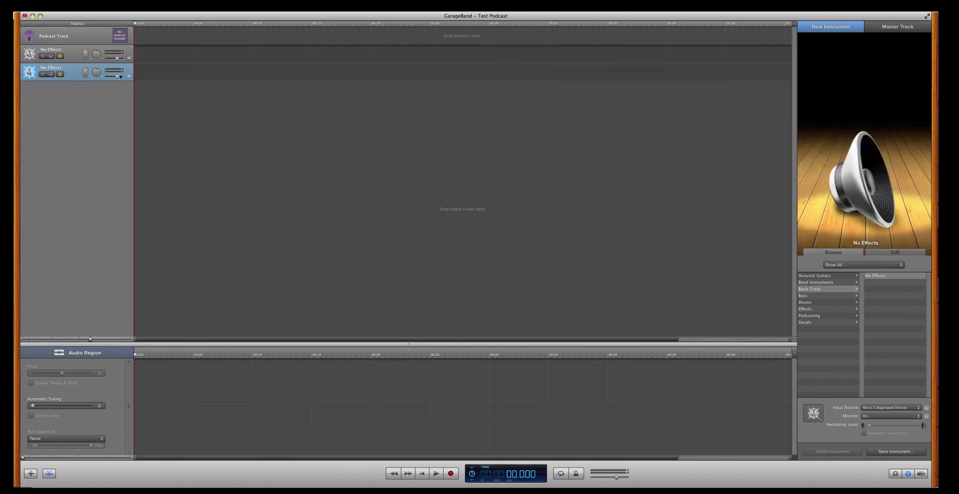
Step: Enable Multitrack Recording, arm the first track, and expand both tracks' volume lanes
left_click(131, 2)
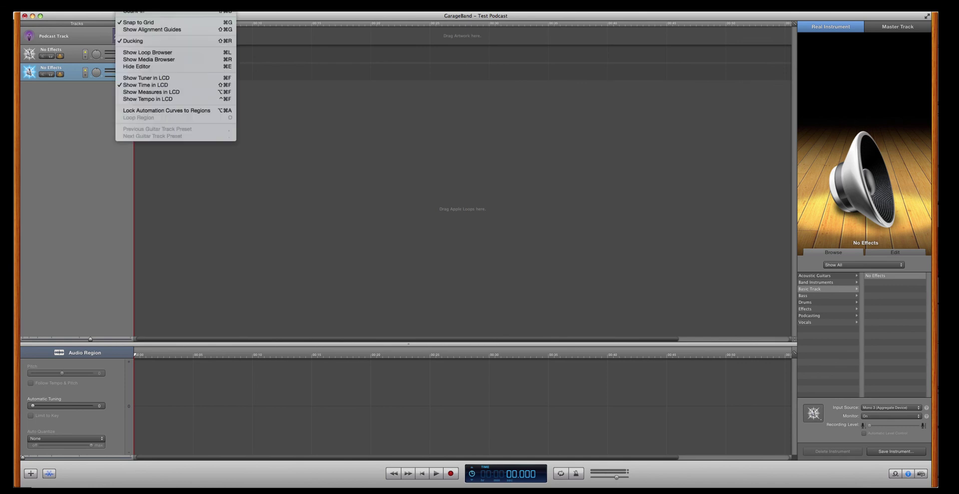
mouse_move(111, 2)
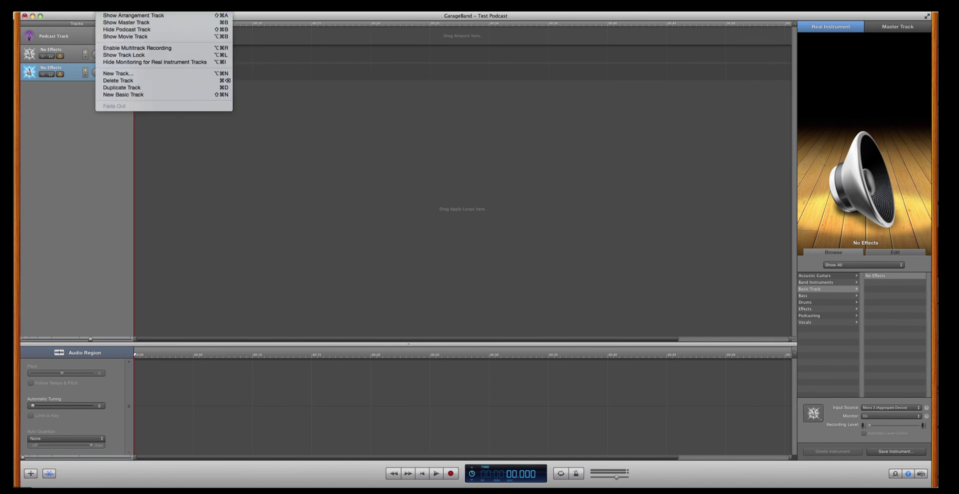
left_click(177, 51)
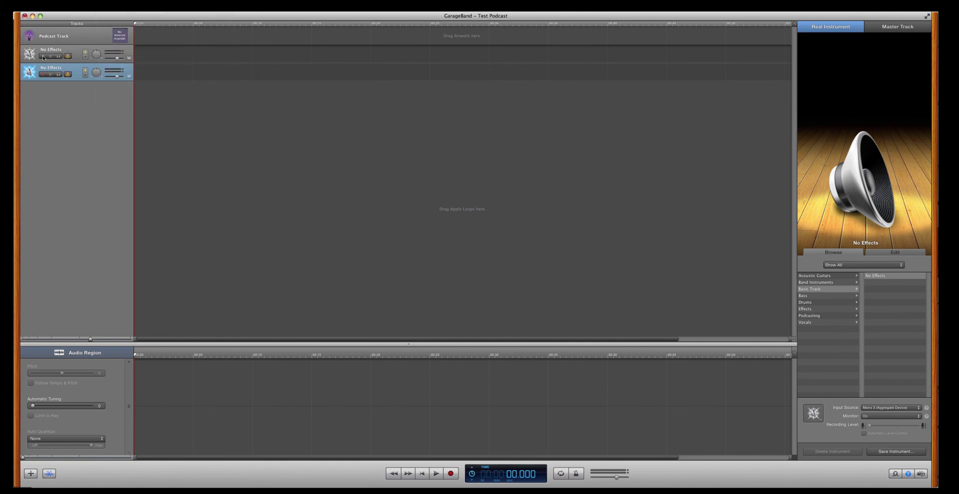
left_click(43, 57)
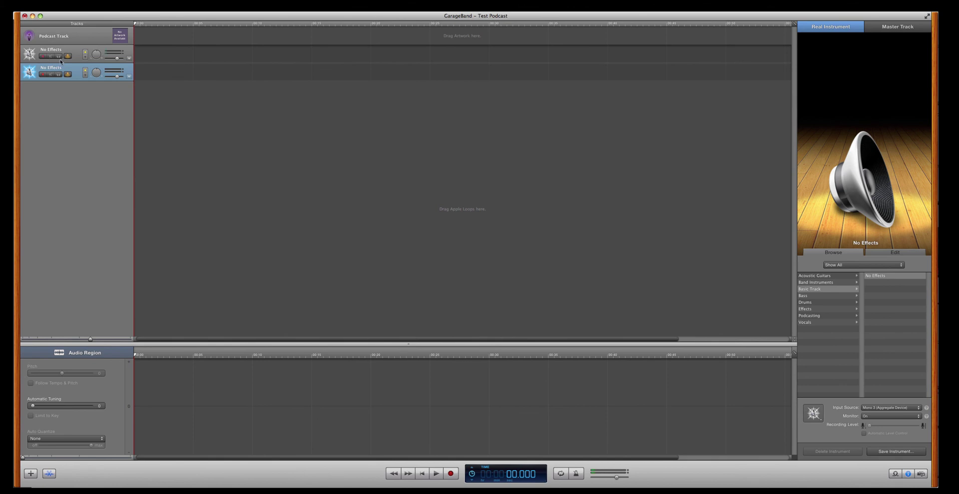
left_click(129, 58)
left_click(129, 90)
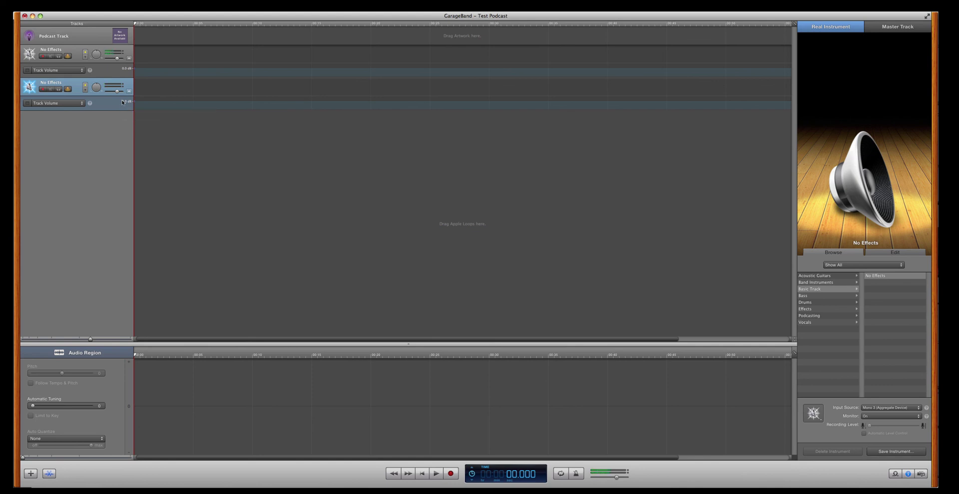
Step: Hide and reshow both tracks' volume lanes, then start recording both armed voice tracks
left_click(129, 59)
left_click(129, 74)
left_click(129, 58)
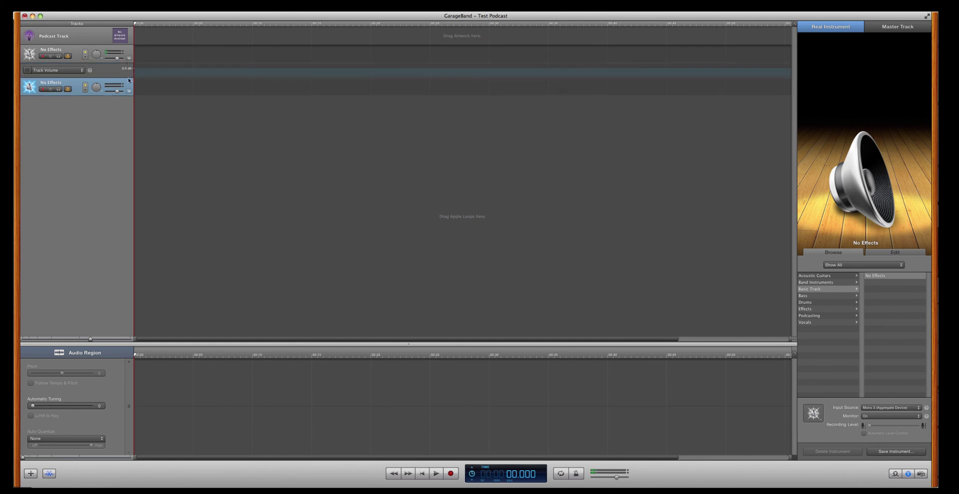
left_click(129, 91)
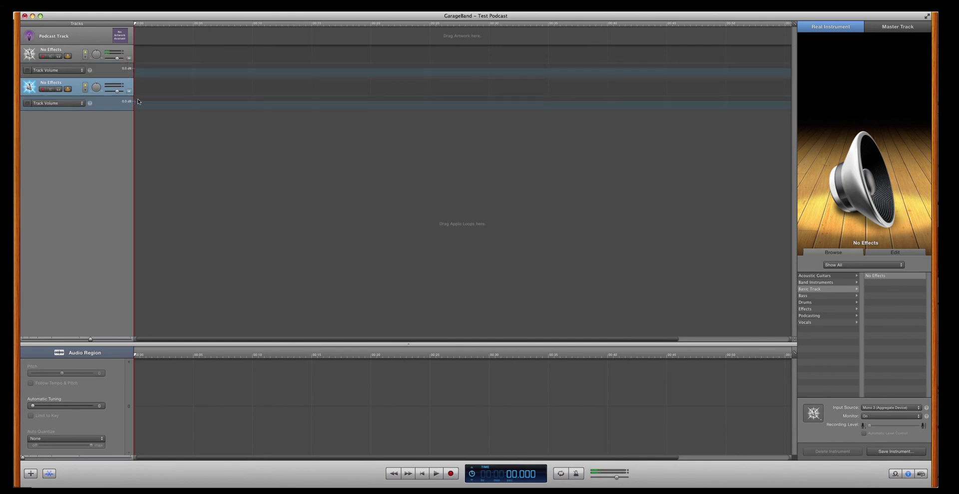
left_click(451, 473)
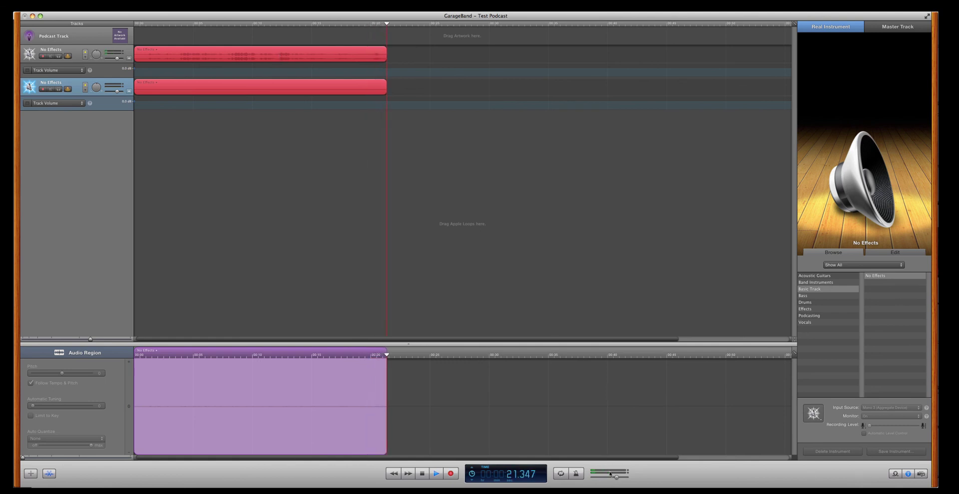
Step: Stop recording, zoom the timeline out to minutes, and drag the project end marker far right
left_click(423, 473)
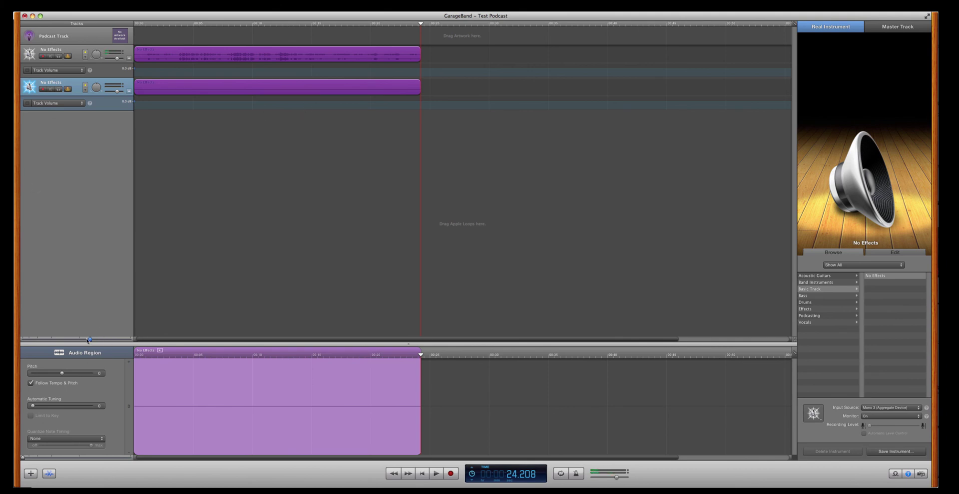
left_click_drag(91, 338, 23, 338)
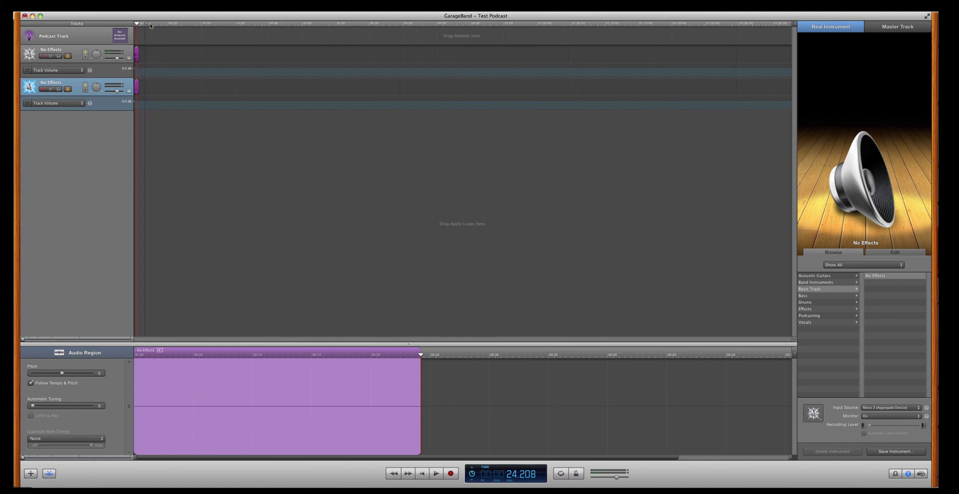
left_click_drag(143, 24, 574, 27)
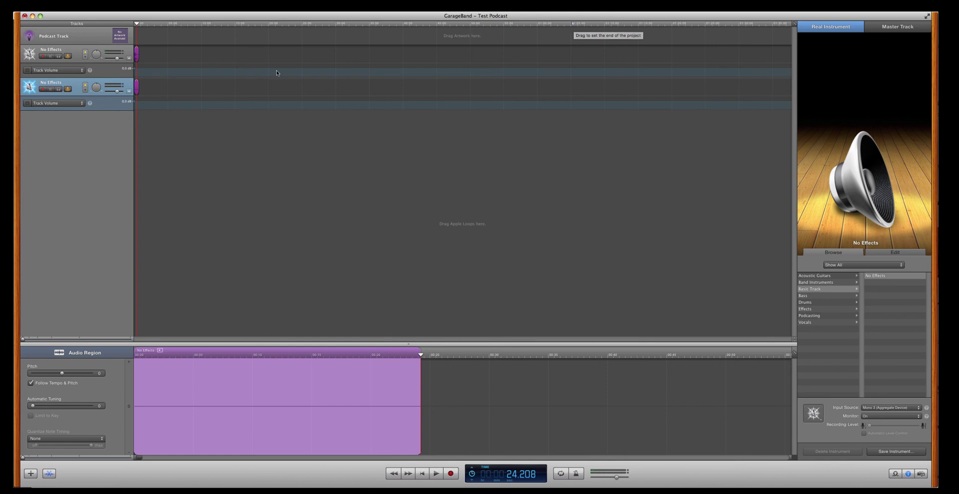
Step: Zoom in, place the playhead near the start, and split both voice regions there
left_click(76, 56)
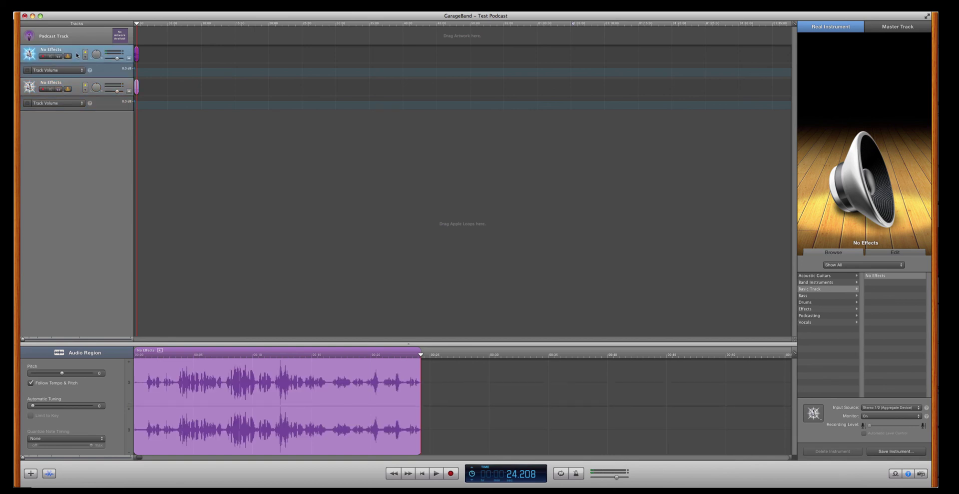
key("ctrl+Right")
key("ctrl+Right")
left_click(221, 298)
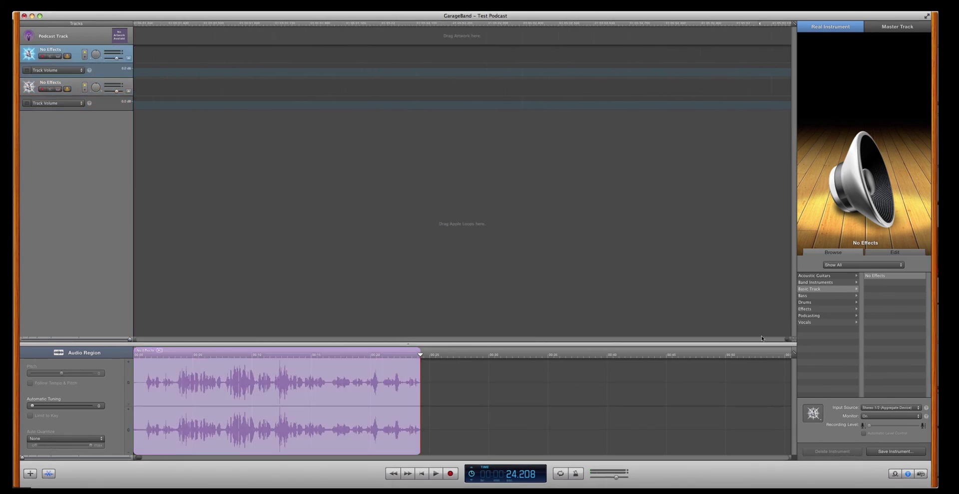
left_click_drag(787, 341, 536, 337)
left_click_drag(758, 339, 138, 338)
left_click(218, 24)
left_click(190, 52)
left_click(205, 89)
left_click(205, 53)
left_click(200, 88)
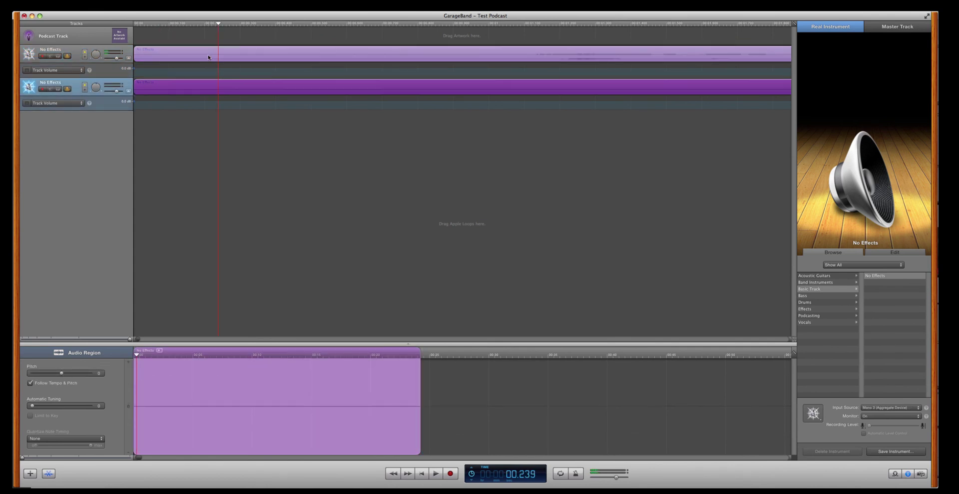
left_click(202, 58, "shift")
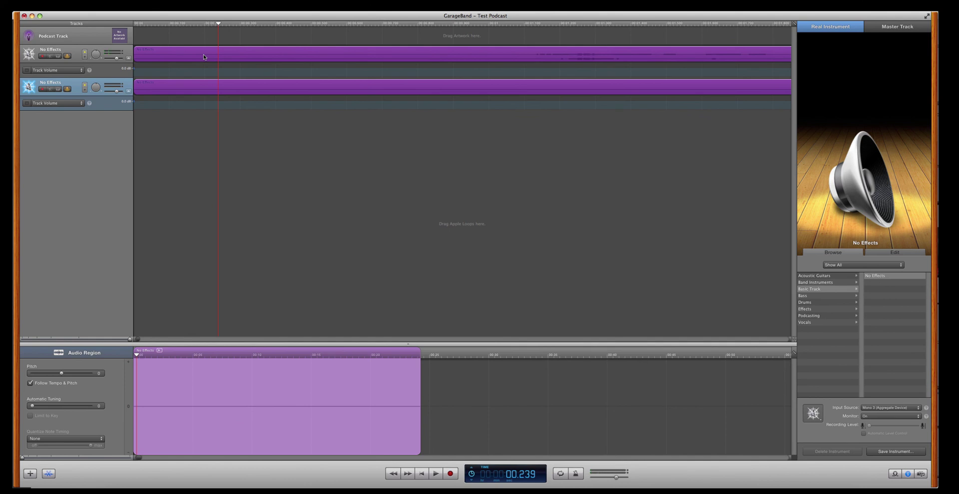
key("super+t")
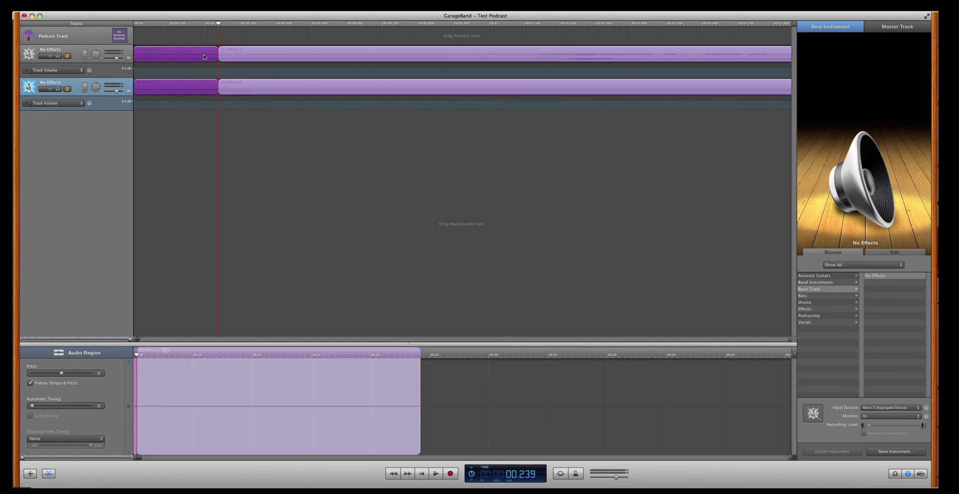
Step: Split both regions again at 00.600 and delete the middle pieces
left_click_drag(217, 26, 348, 28)
left_click(337, 56)
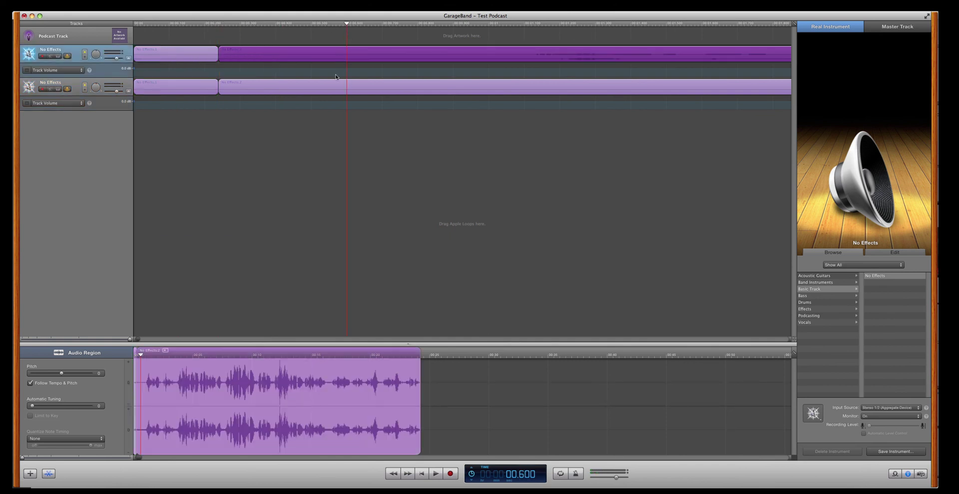
left_click(338, 88, "shift")
key("super+t")
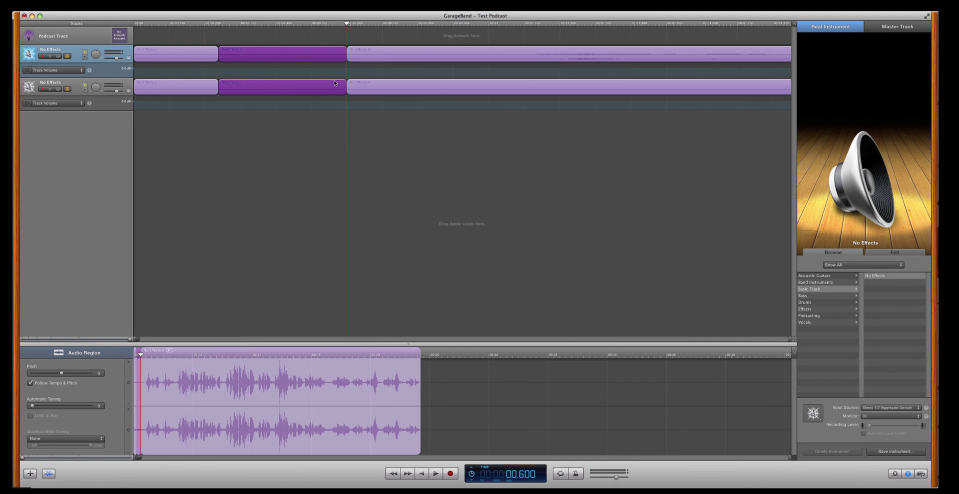
key("Delete")
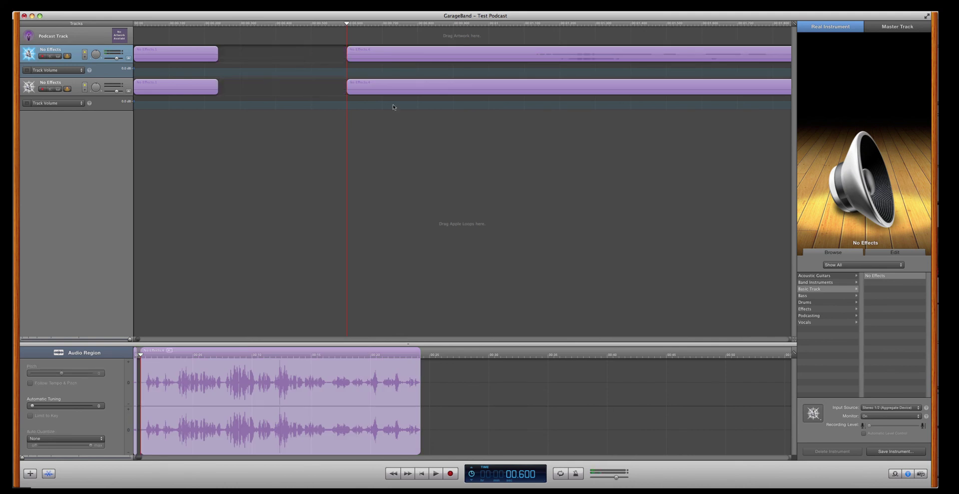
Step: Slide both later regions left to close the gap, and park the playhead at 00.287
left_click(394, 87)
left_click(400, 52, "shift")
left_click_drag(403, 53, 281, 52)
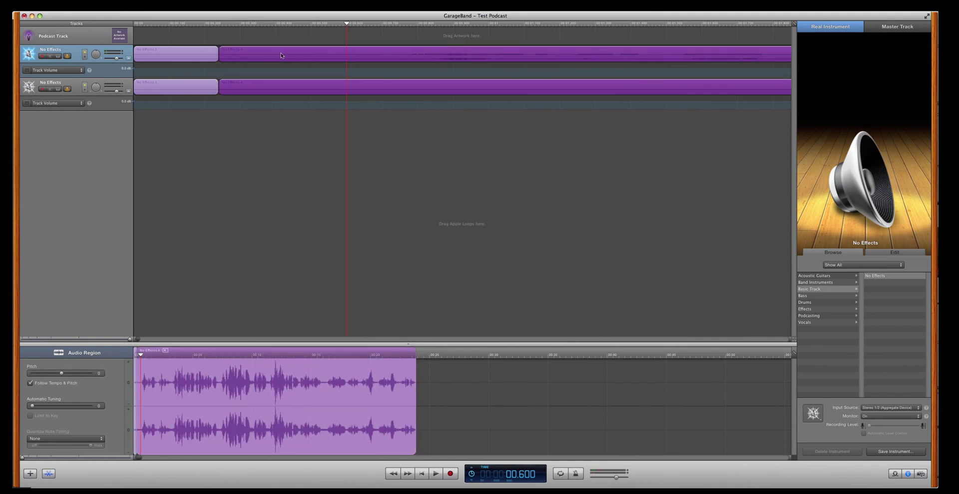
left_click(209, 24)
left_click(236, 24)
Step: Add track 1 volume automation that dips to -16.9 dB near the start, then rises again
left_click_drag(130, 339, 91, 338)
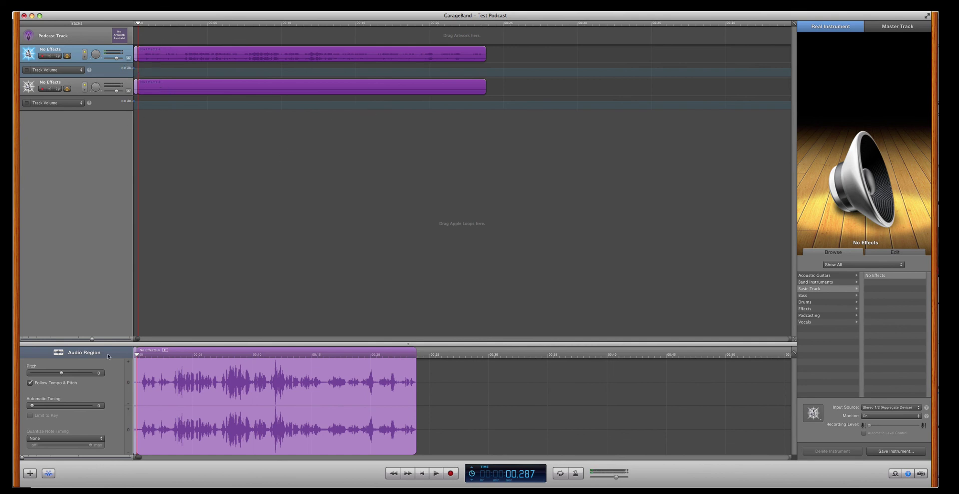
left_click_drag(92, 339, 130, 339)
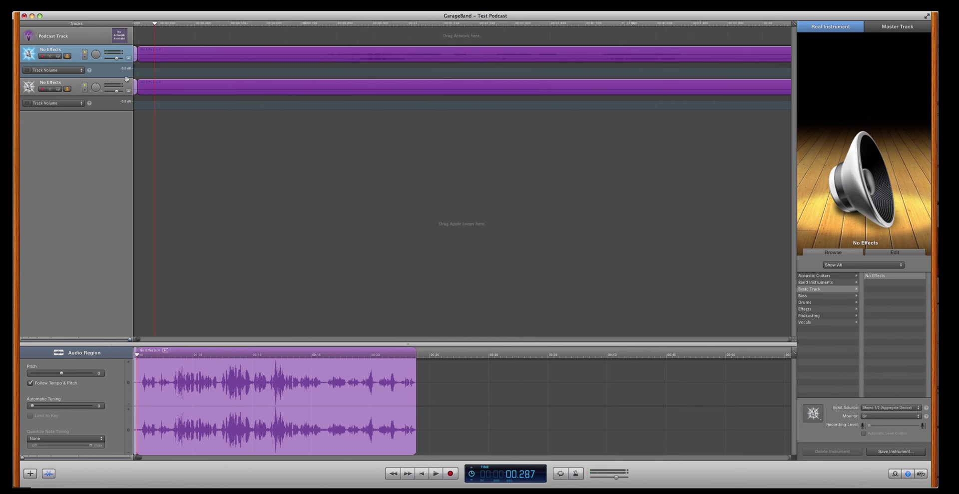
left_click(148, 69)
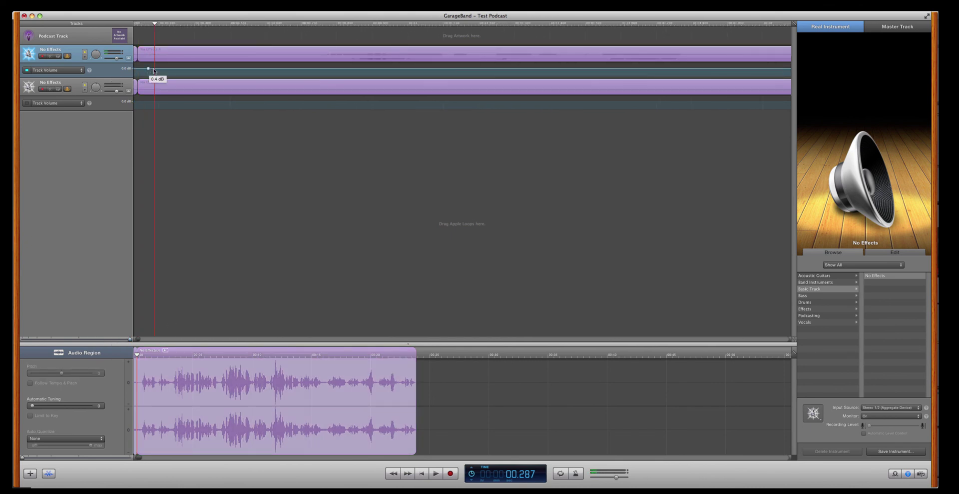
left_click(161, 69)
left_click_drag(161, 68, 213, 66)
left_click(214, 72)
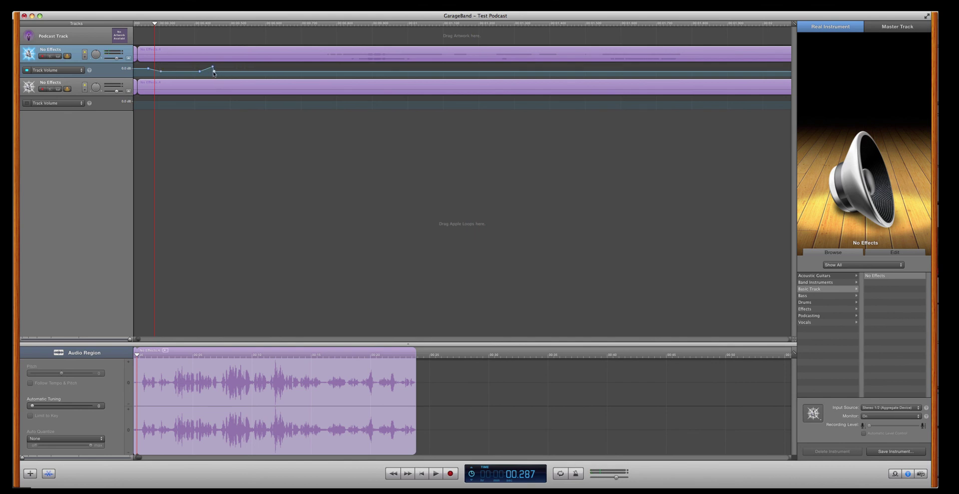
left_click_drag(214, 72, 223, 69)
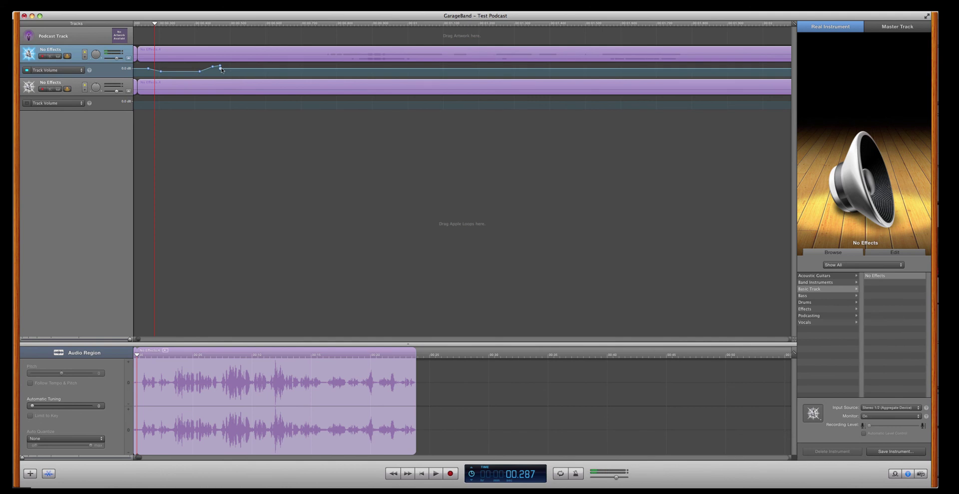
left_click(222, 70)
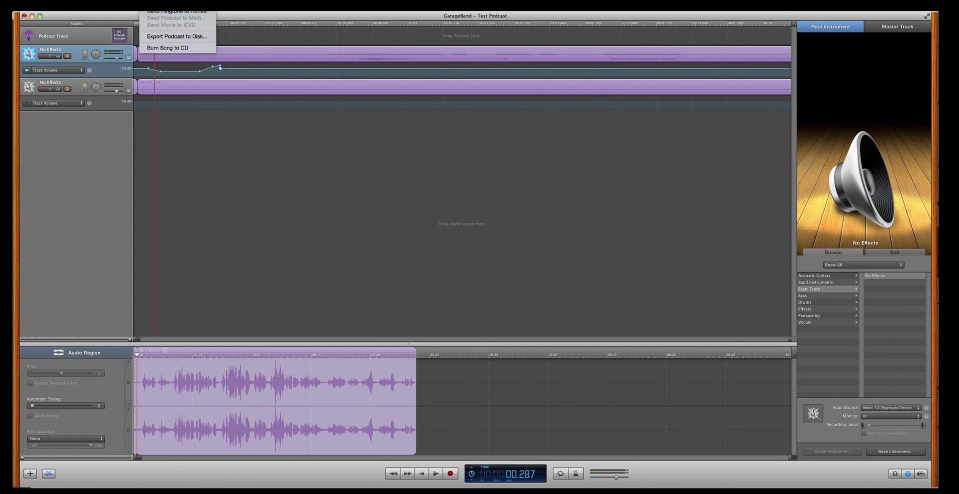
Step: In Send Podcast to iTunes, choose MP3 Encoder and the Musical Podcast audio setting
left_click(176, 4)
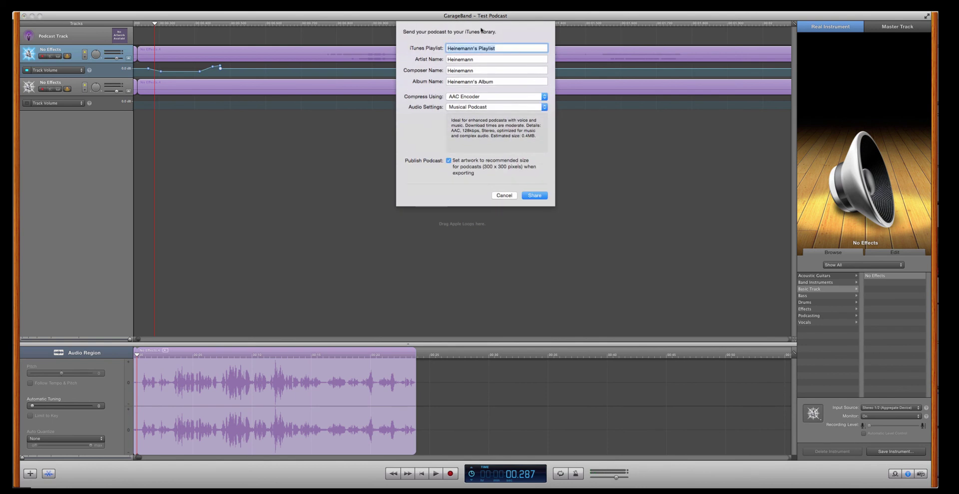
left_click(486, 107)
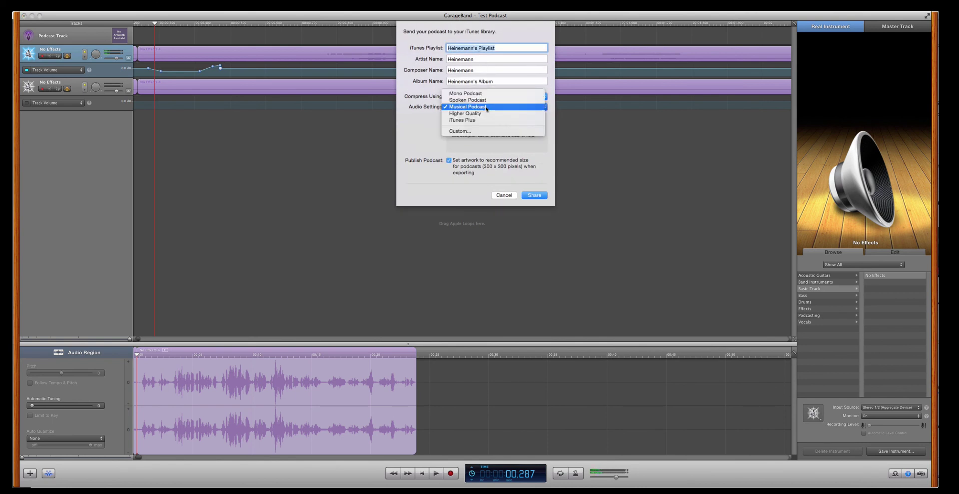
left_click(484, 114)
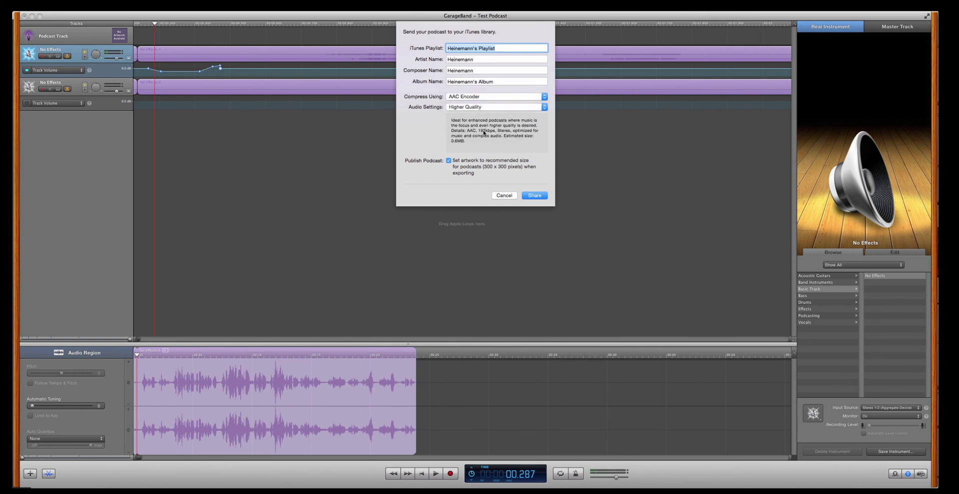
left_click(465, 96)
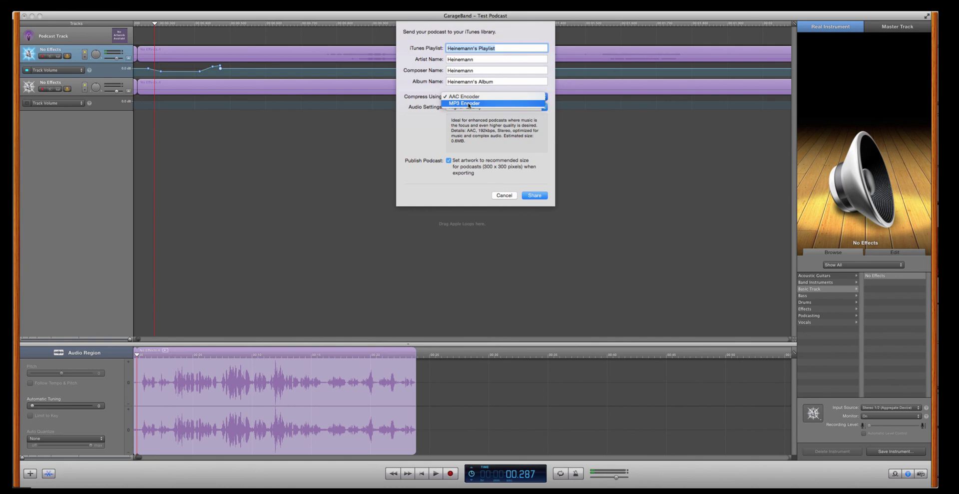
left_click(468, 103)
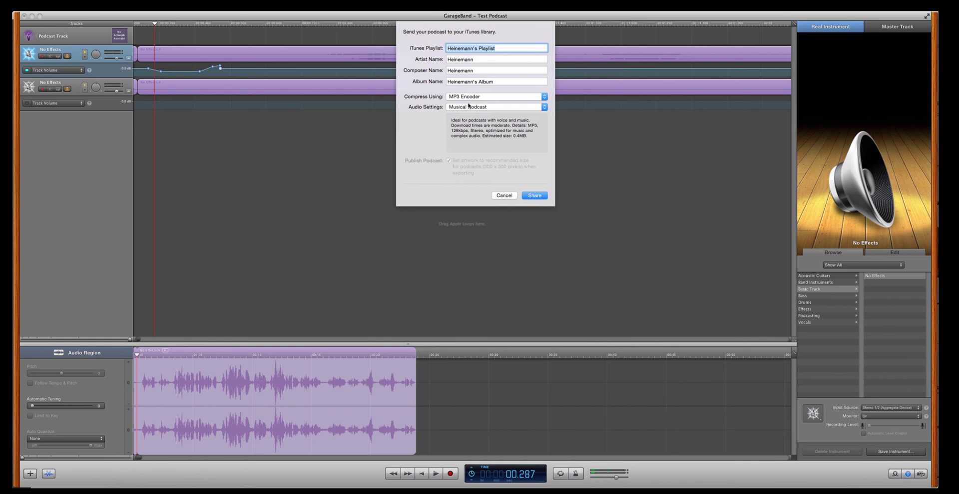
left_click(469, 106)
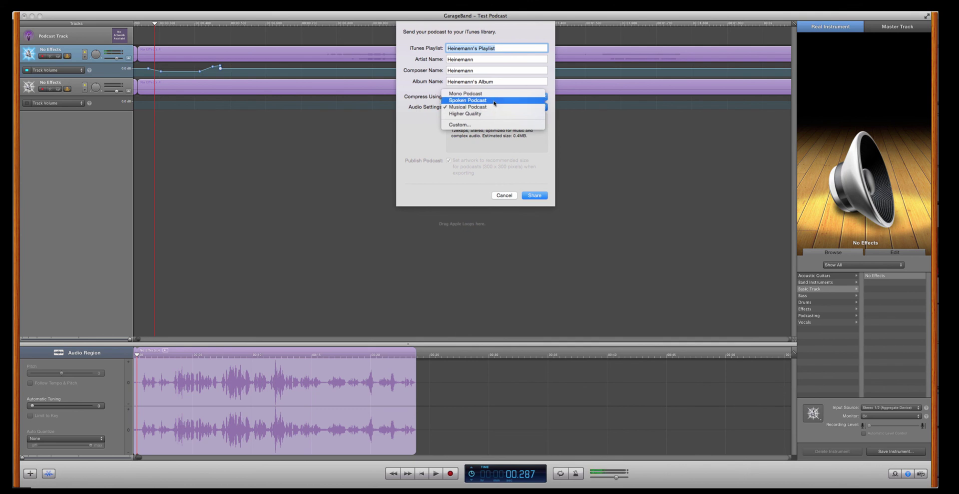
left_click(495, 101)
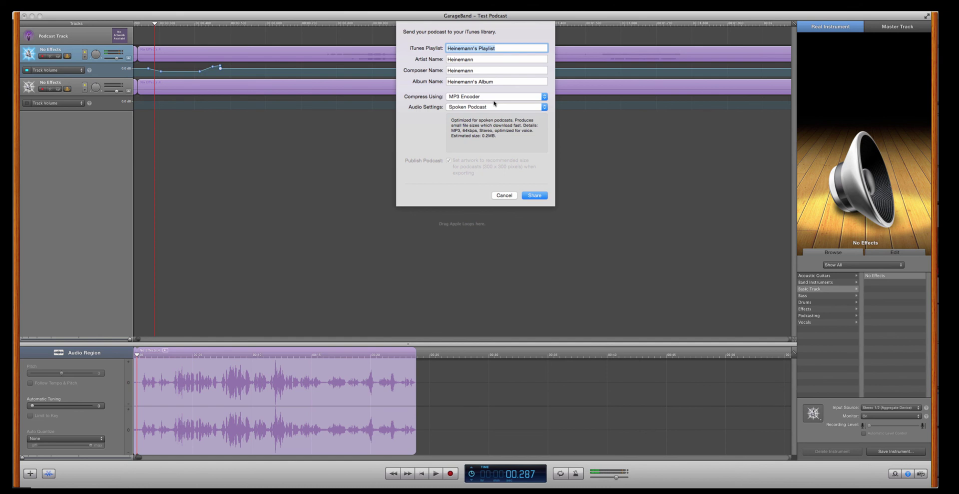
left_click(495, 107)
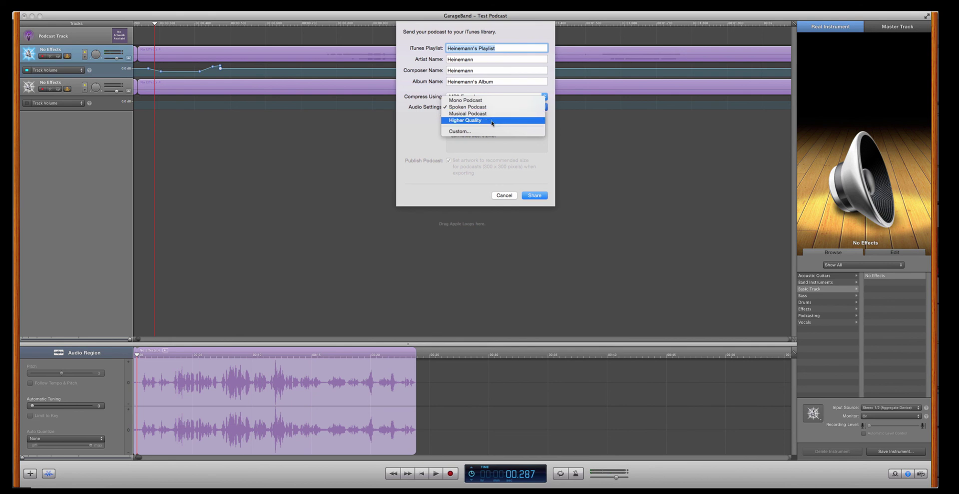
left_click(492, 121)
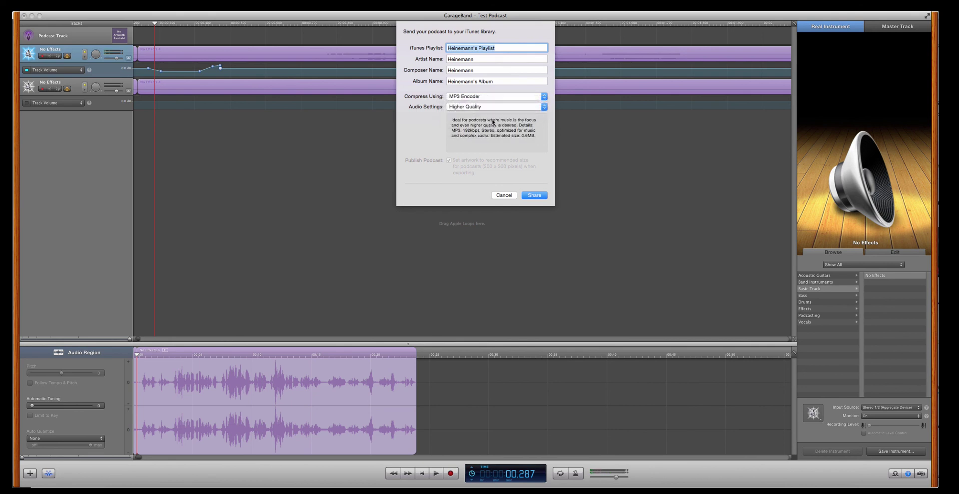
left_click(492, 107)
left_click(492, 101)
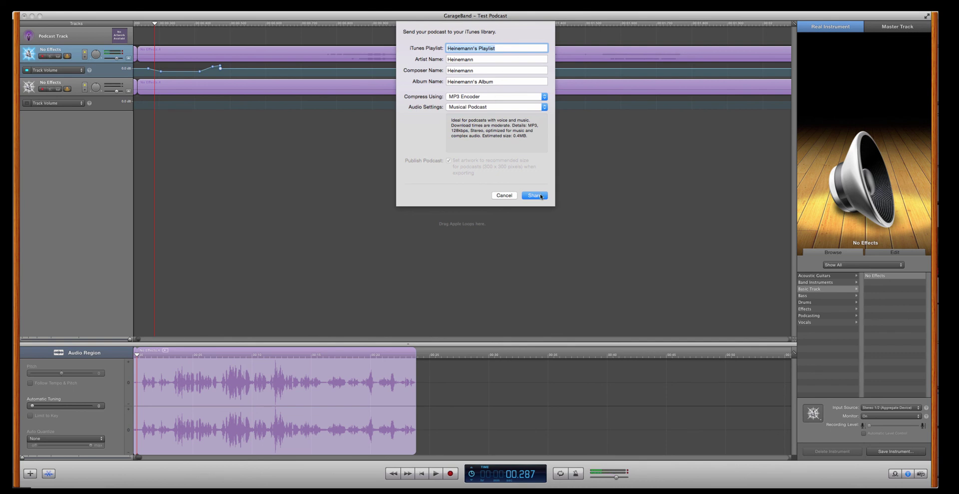
Step: Share to iTunes, then review the Test Podcast track's title, artist, composer and description fields
left_click(501, 195)
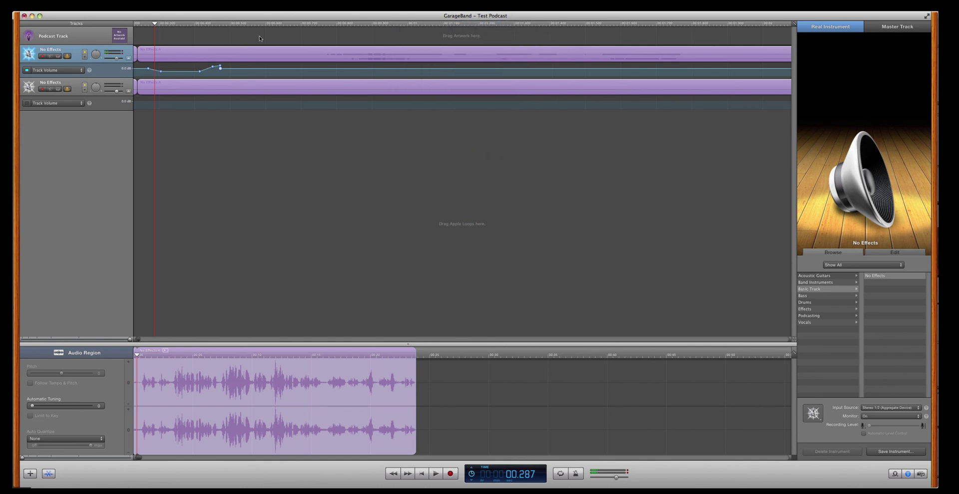
left_click(66, 37)
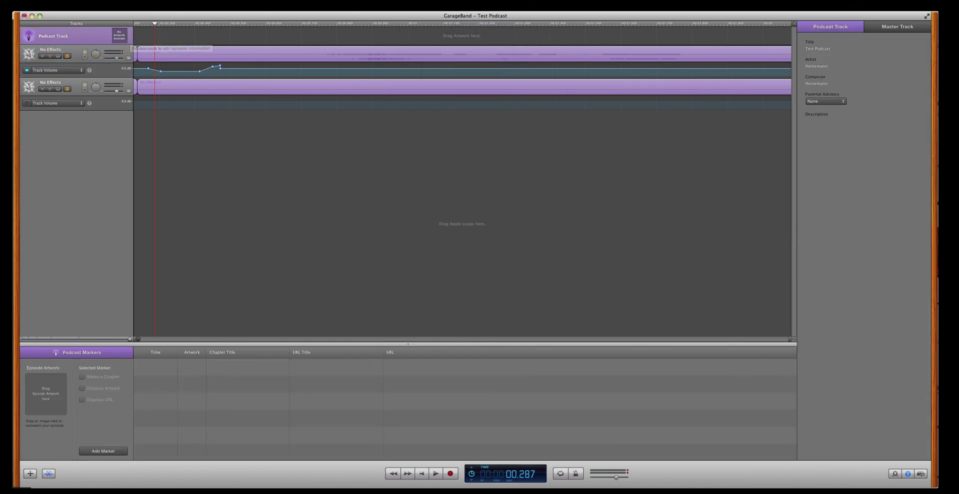
left_click(834, 52)
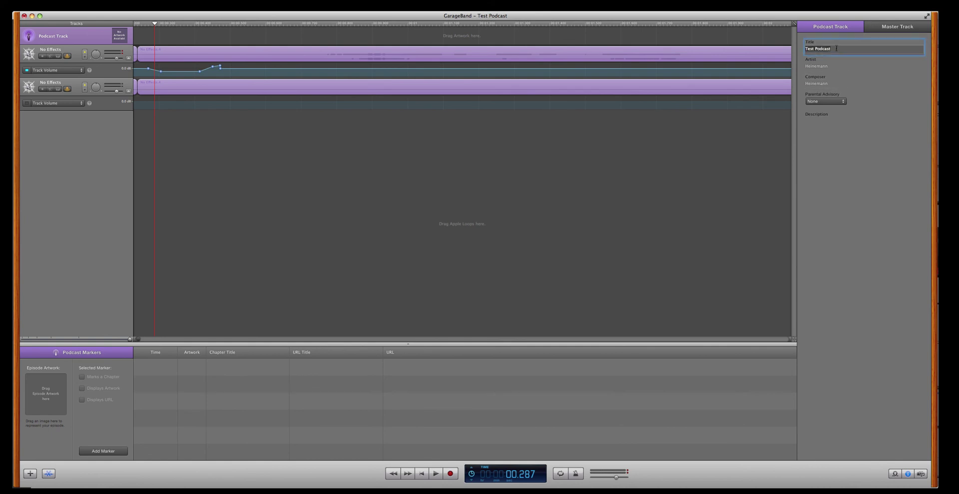
left_click(822, 65)
left_click(827, 83)
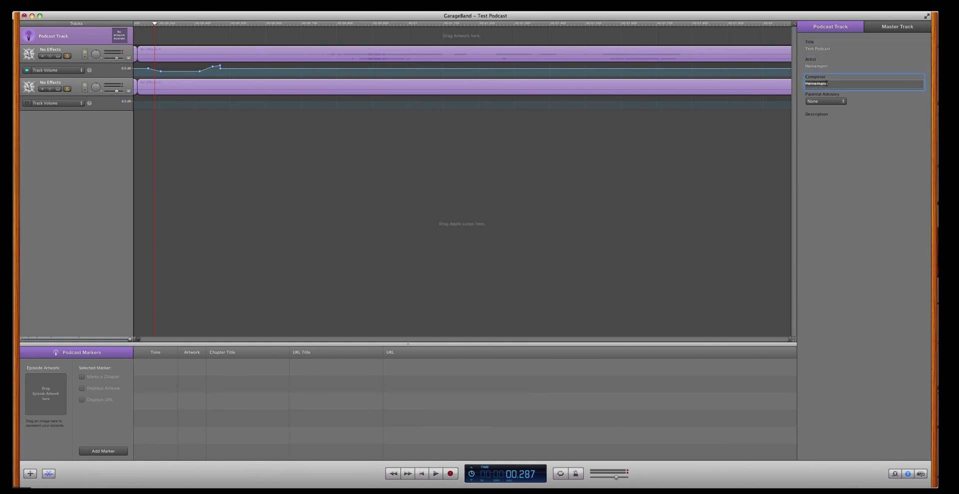
left_click(828, 117)
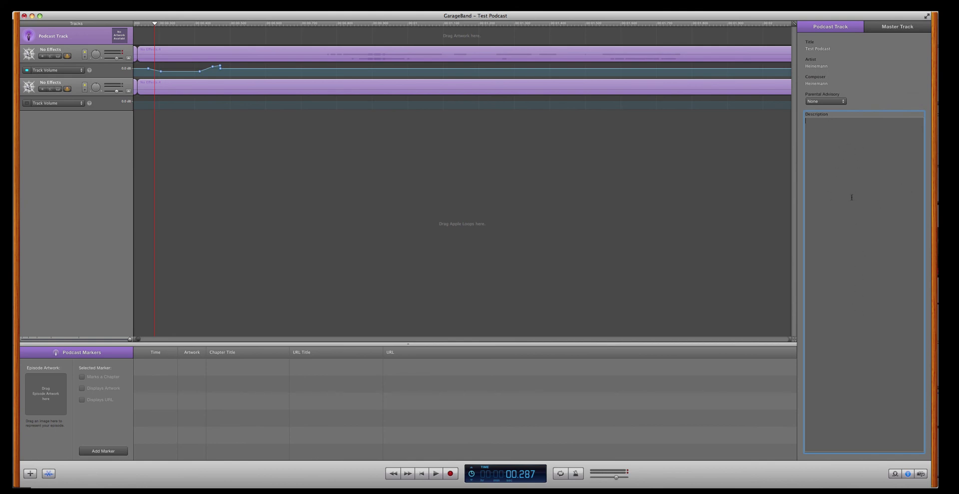
left_click(822, 49)
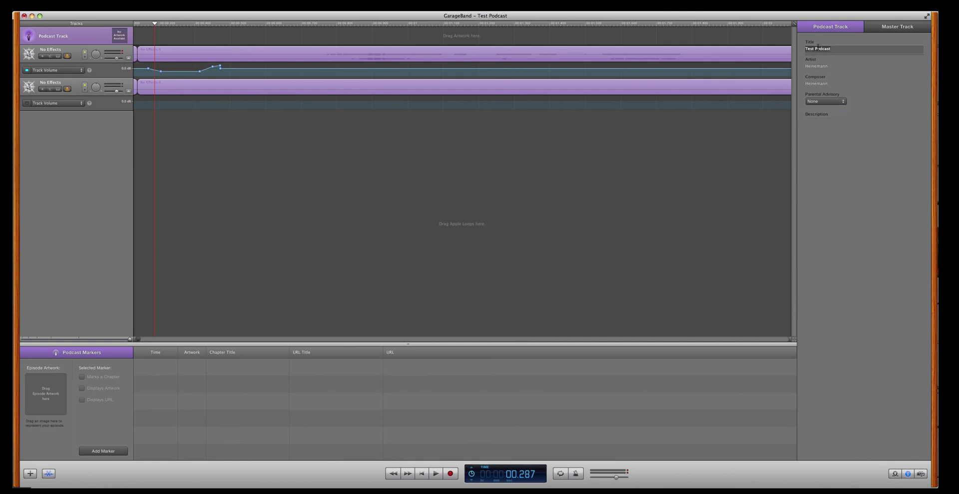
left_click(822, 66)
left_click(822, 83)
left_click(833, 131)
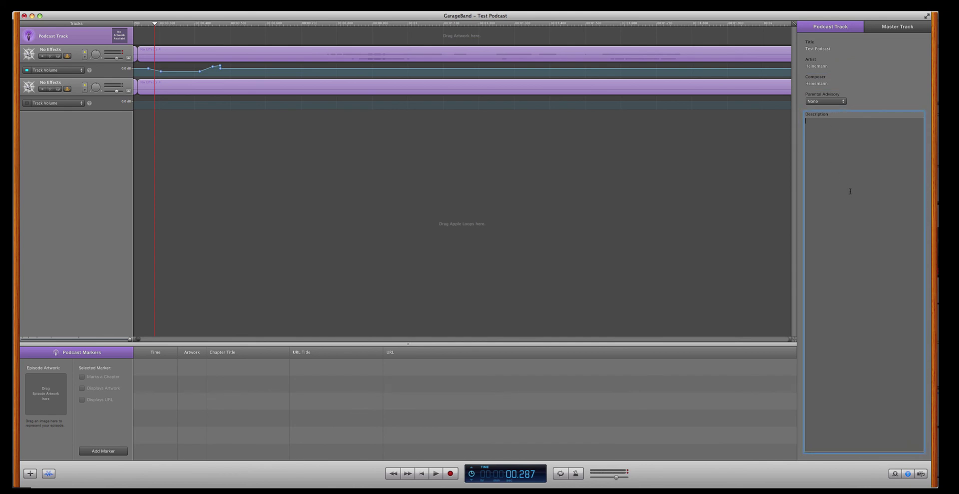
Step: Share again as an MP3 with Musical Podcast, continuing past the non-enhanced podcast alert
left_click(77, 52)
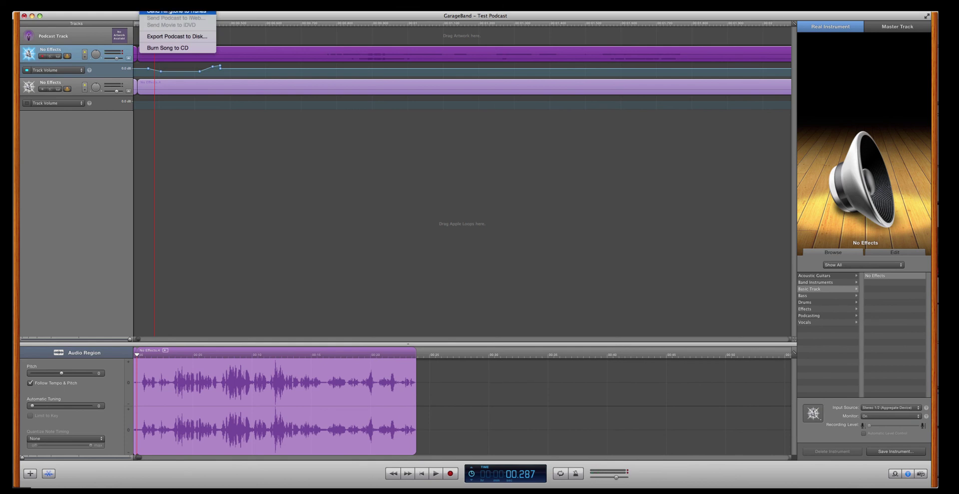
left_click(175, 3)
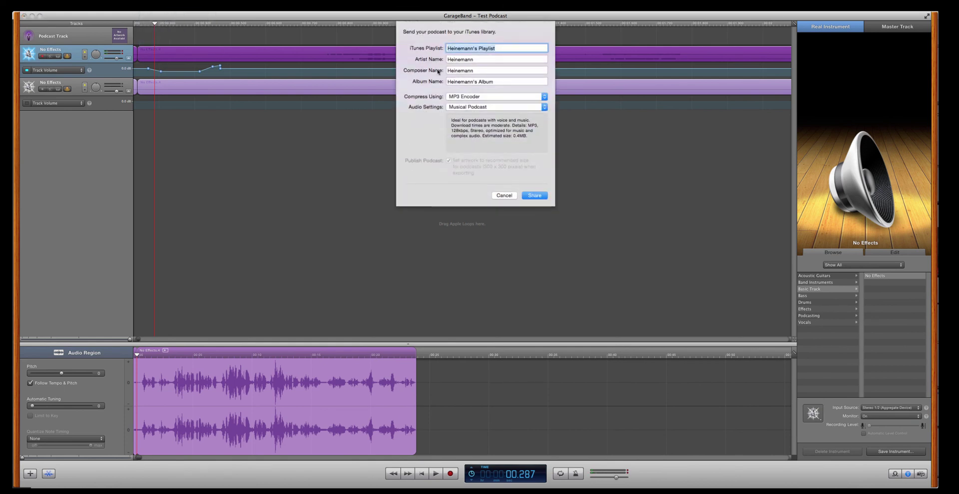
left_click(485, 107)
left_click(487, 107)
left_click(535, 195)
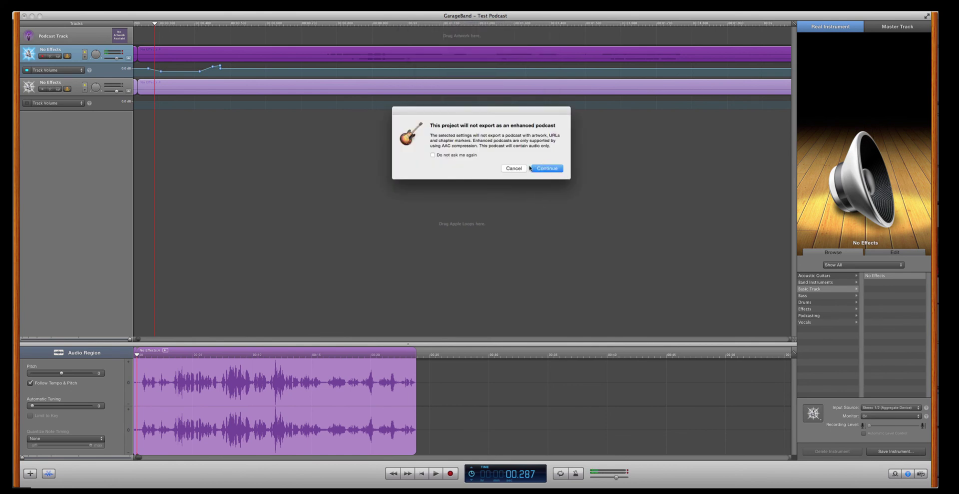
left_click(545, 169)
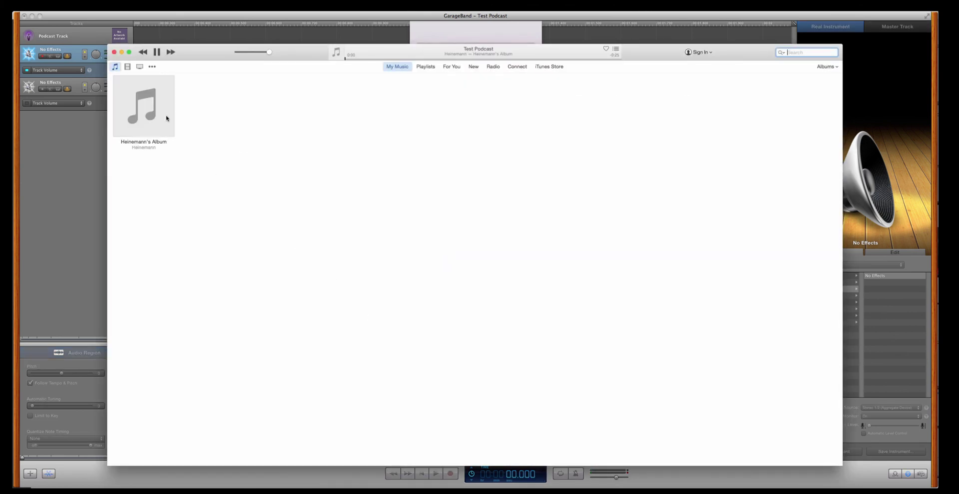
Step: Pause playback, select Test Podcast, close GarageBand, and reposition the iTunes window
left_click(156, 52)
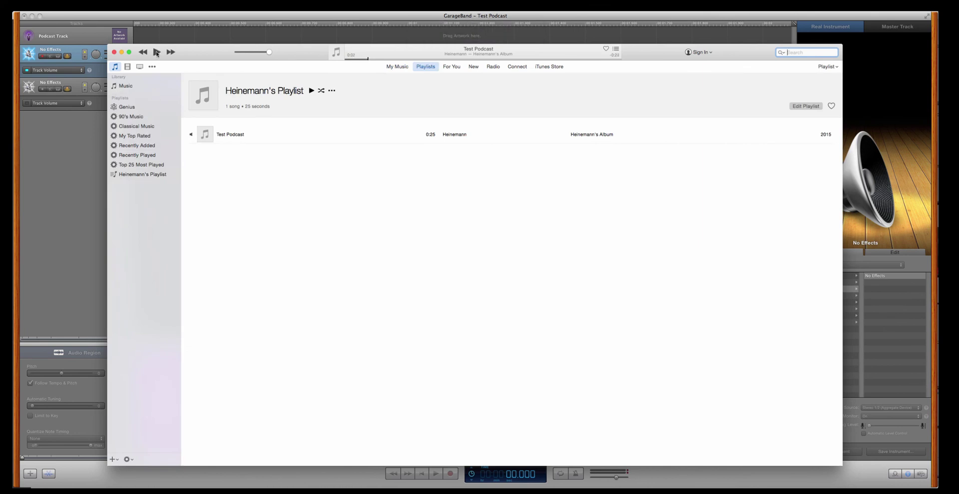
left_click(224, 136)
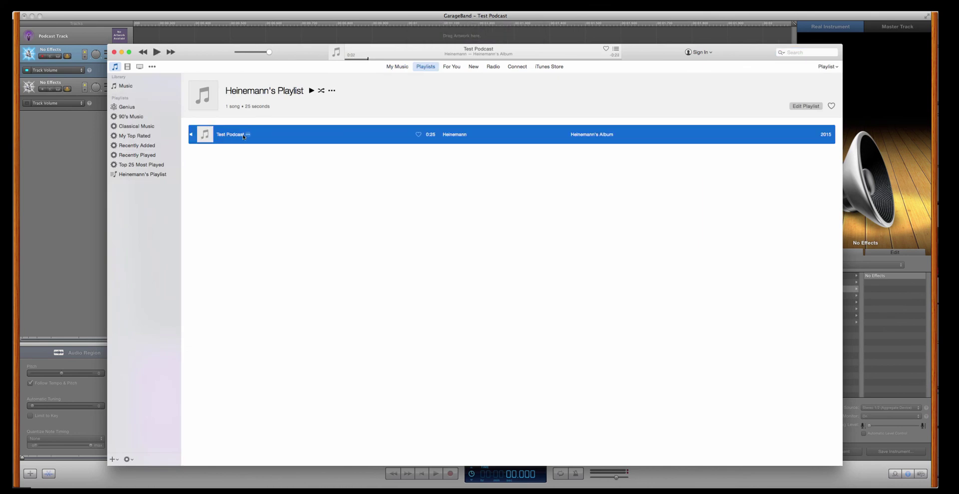
left_click(24, 16)
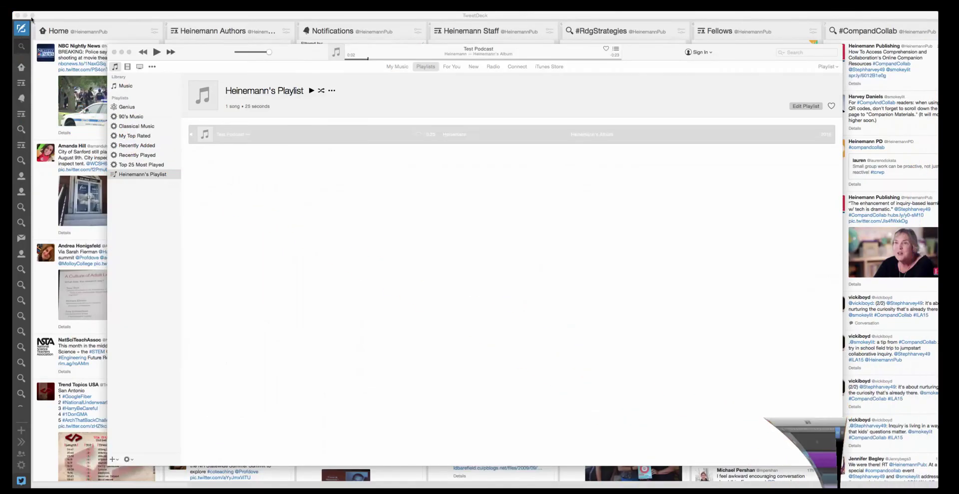
left_click(25, 16)
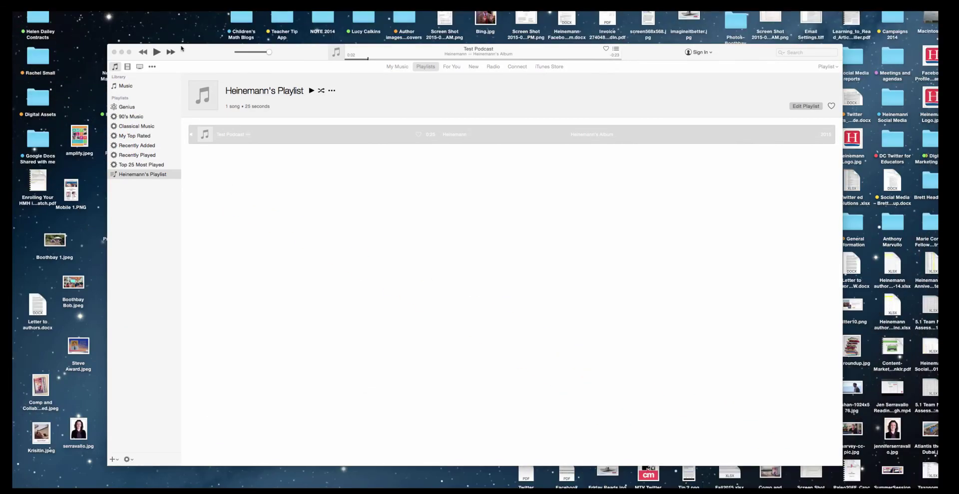
left_click_drag(214, 130, 279, 121)
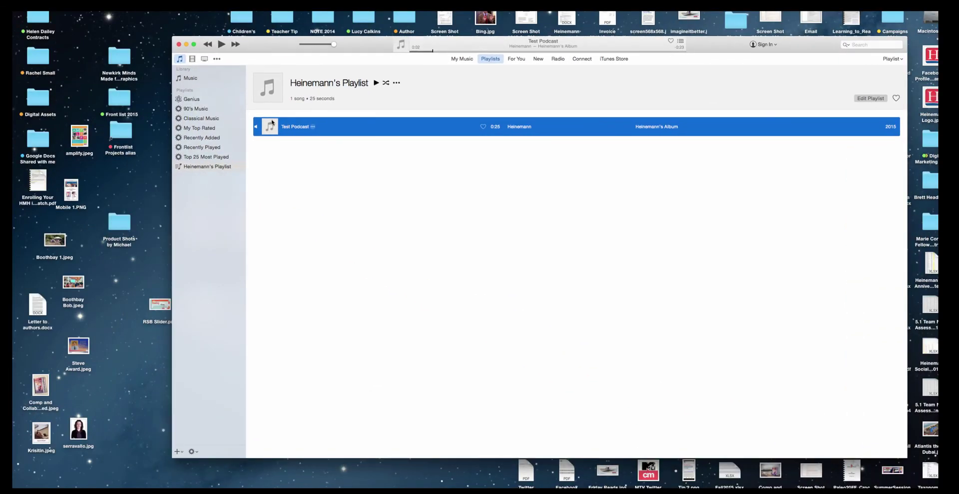
Step: Drag the MTV cm image into the Test Podcast track's Artwork well
key("super+i")
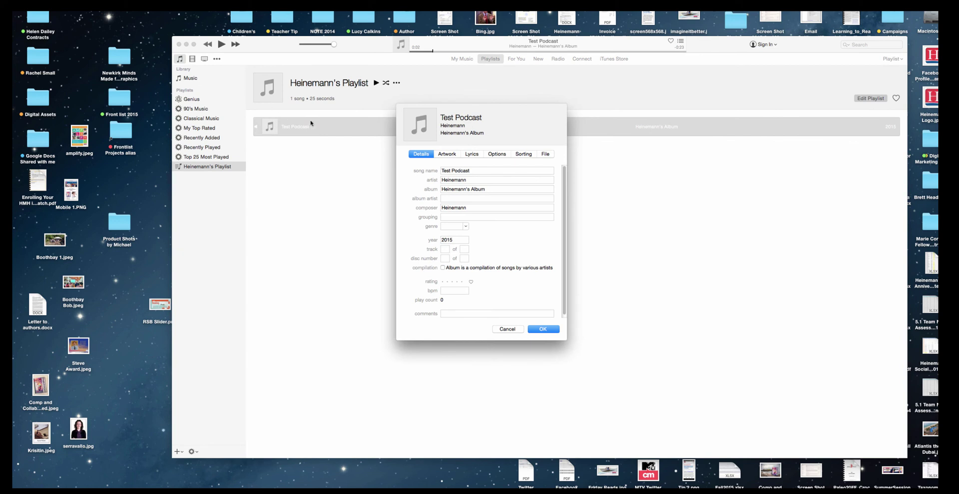
left_click(447, 154)
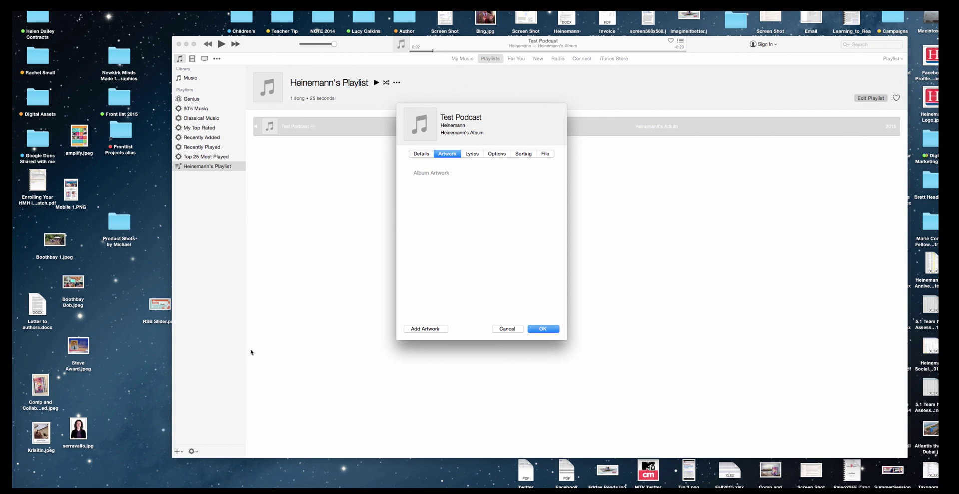
left_click_drag(646, 473, 434, 216)
left_click(454, 218)
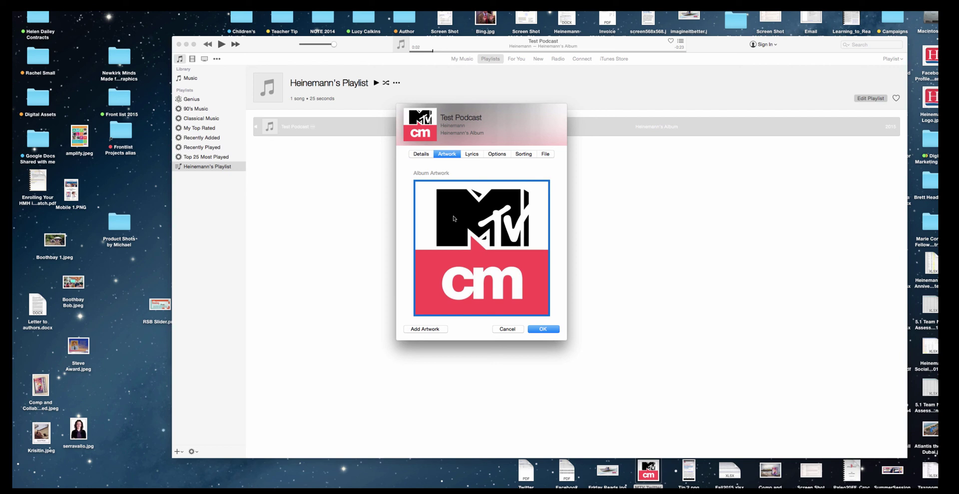
Step: Confirm the MTV artwork, then reopen the track's info and delete that artwork
left_click(546, 332)
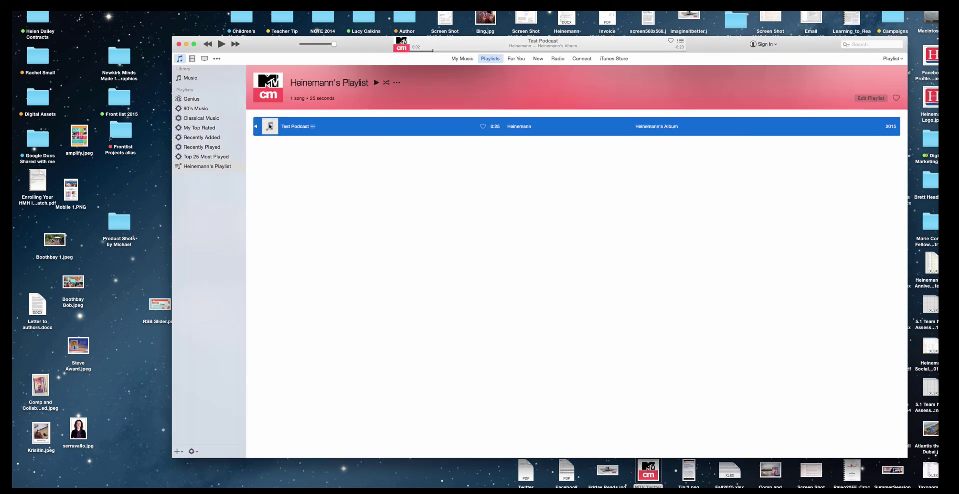
key("super+i")
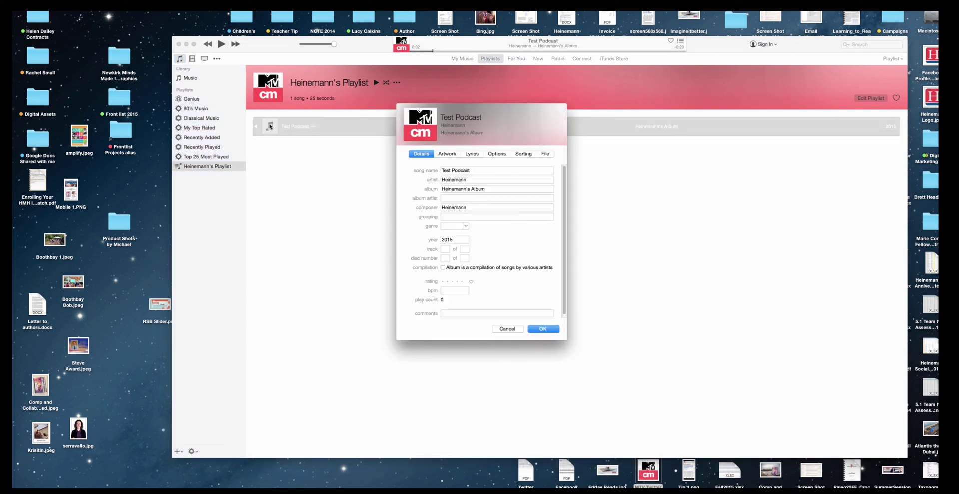
left_click(459, 154)
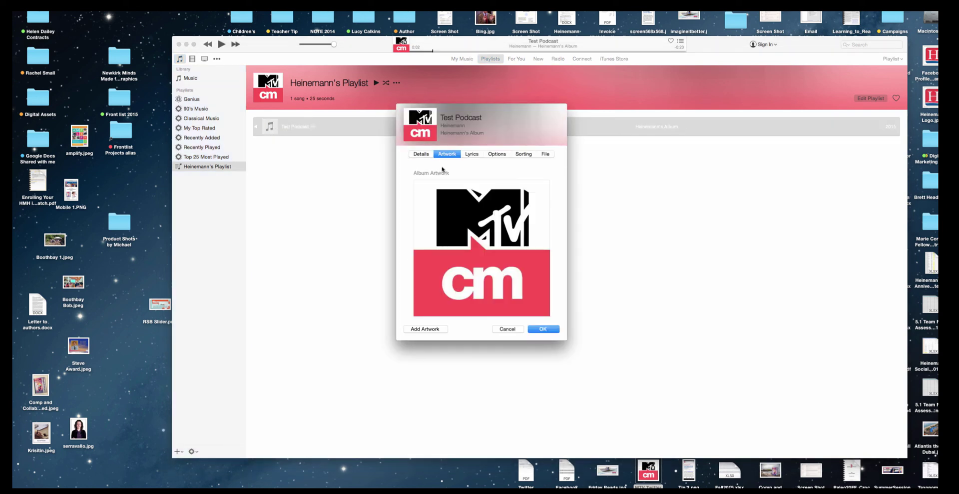
key("Delete")
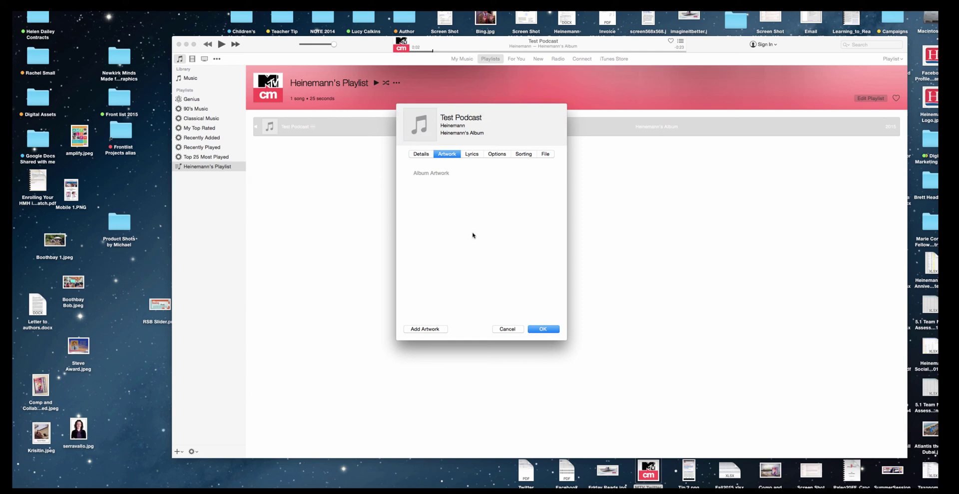
left_click(548, 332)
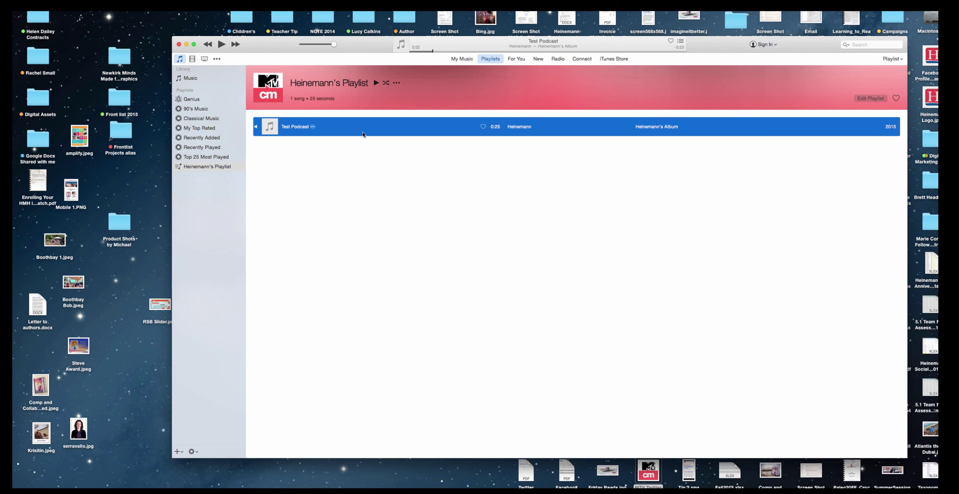
Step: Drag the Test Podcast row onto the desktop to create Test Podcast.mp3
left_click_drag(274, 126, 126, 382)
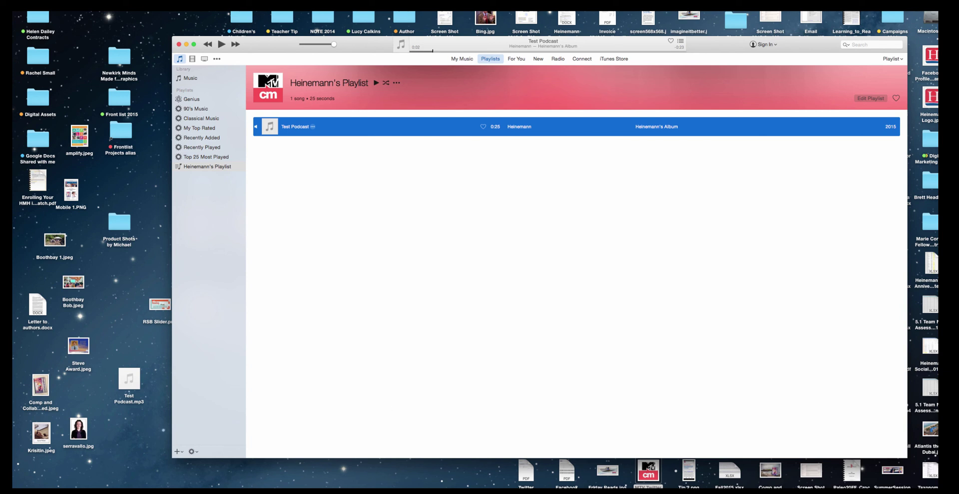
left_click(688, 472)
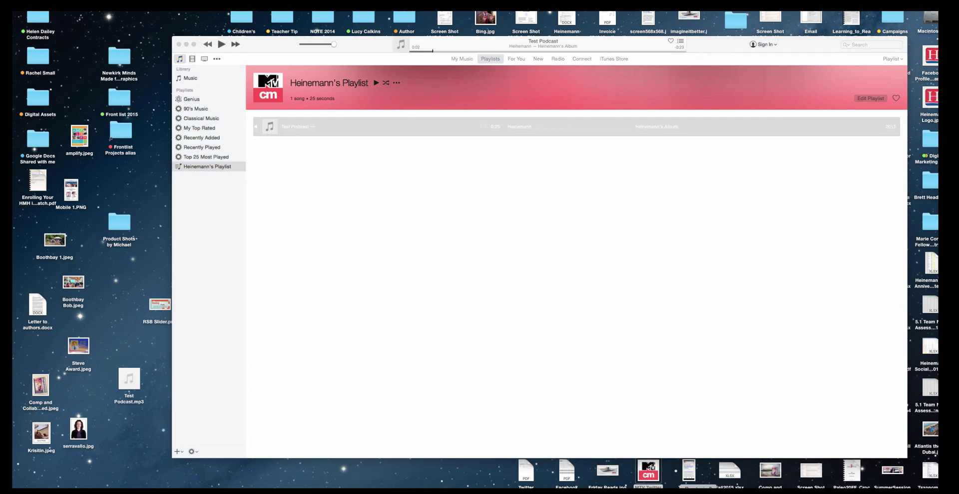
left_click(689, 472)
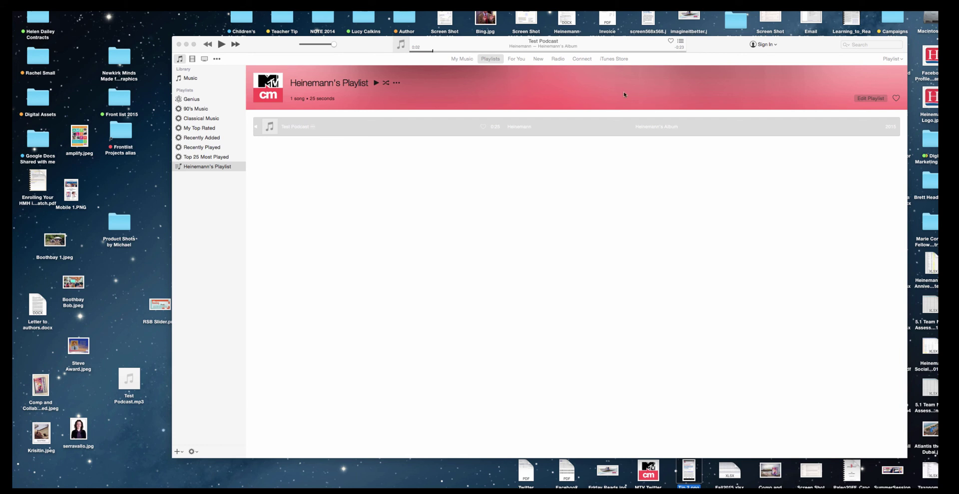